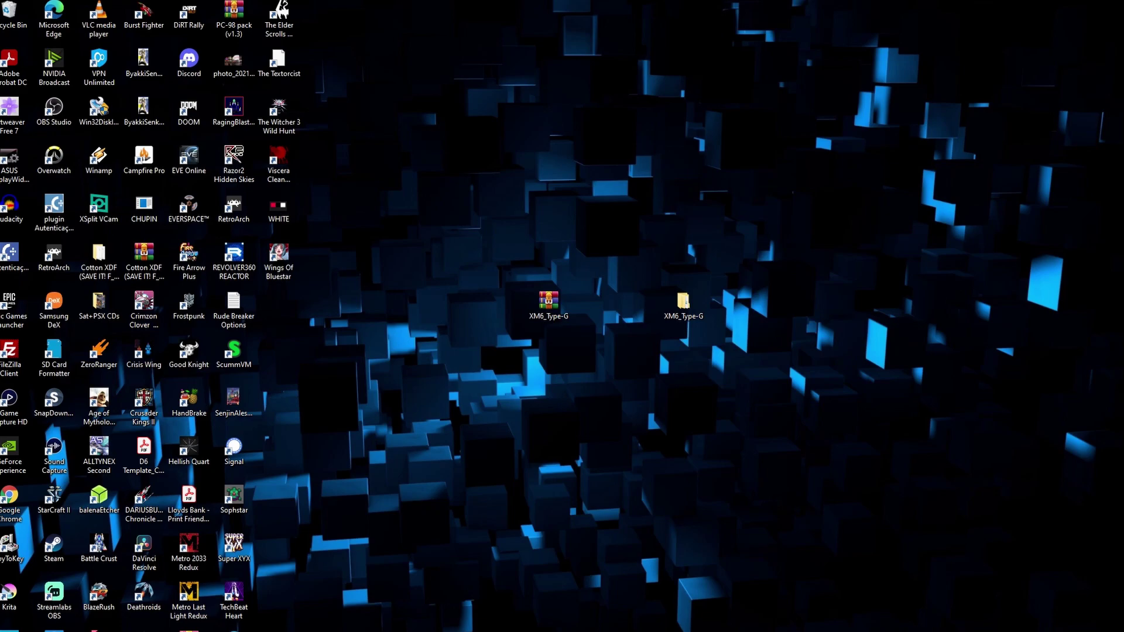
Open the XM6_Type-G folder on the desktop and the folder of the same name inside it.
{"action": "mouse_move", "coordinate": [498, 234]}
{"action": "left_mouse_down"}
{"action": "mouse_move", "coordinate": [586, 359]}
{"action": "mouse_move", "coordinate": [604, 366]}
{"action": "left_mouse_up"}
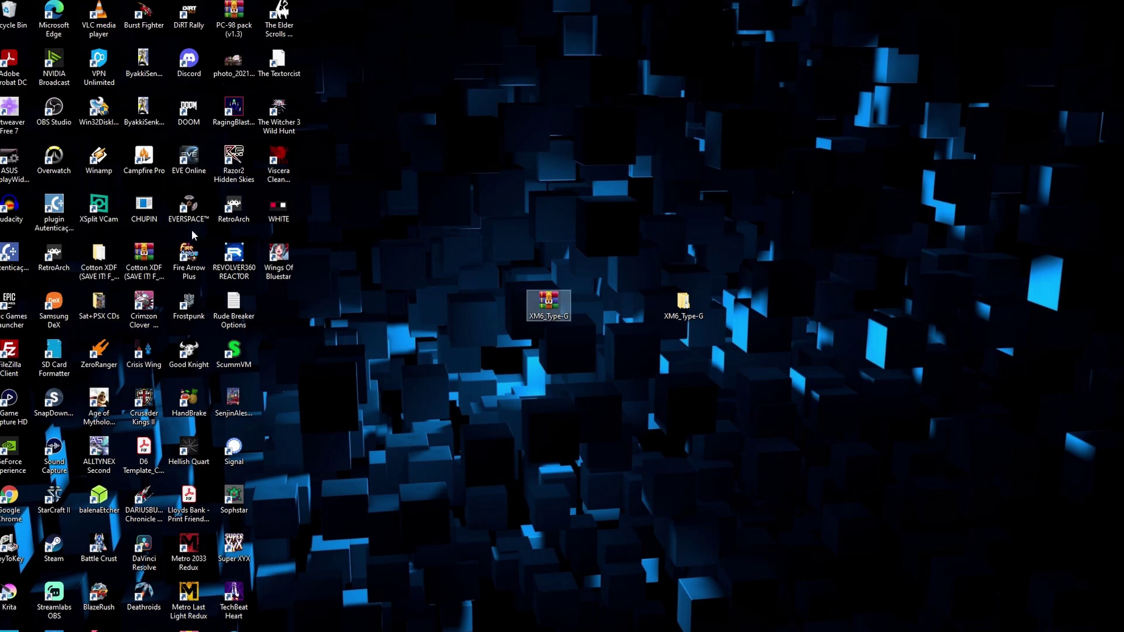
{"action": "left_click", "coordinate": [118, 206]}
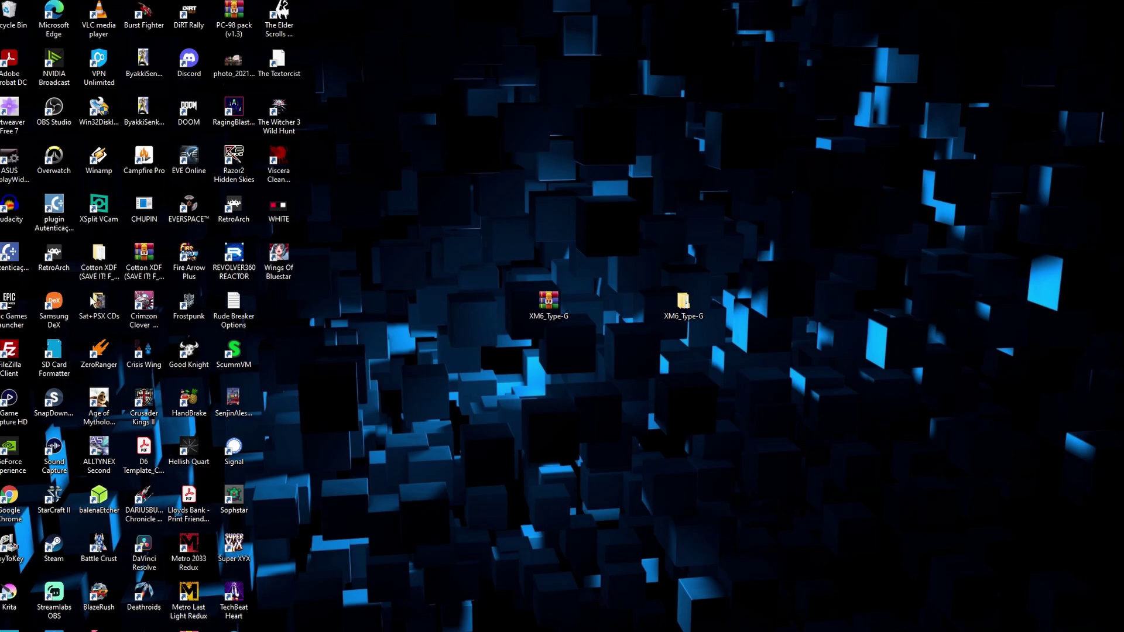
{"action": "double_click", "coordinate": [682, 305]}
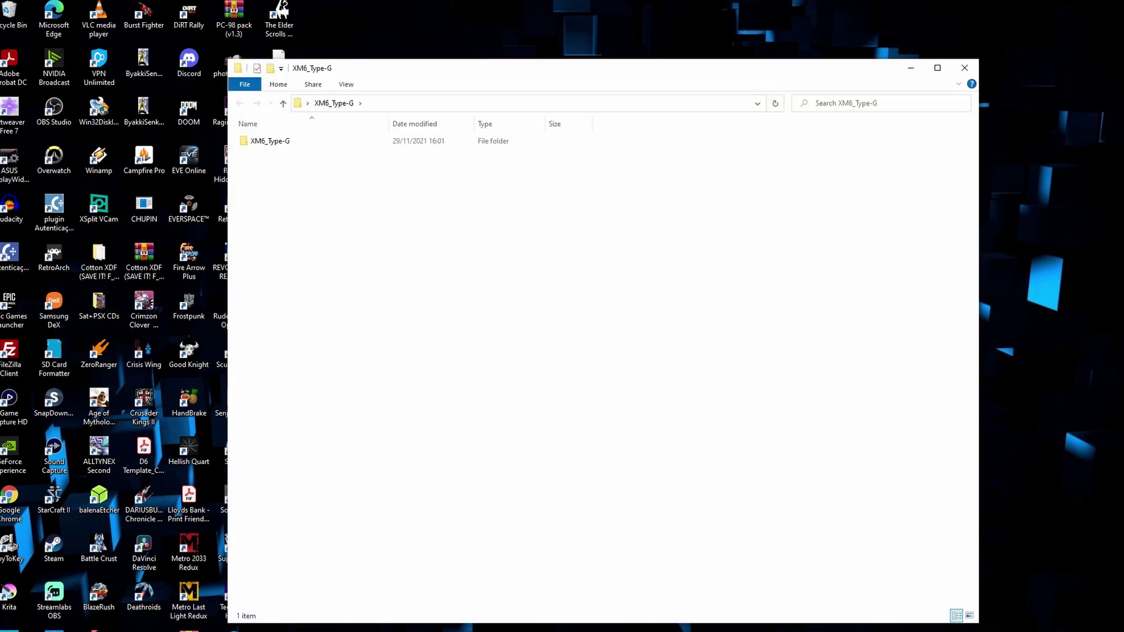
{"action": "double_click", "coordinate": [270, 141]}
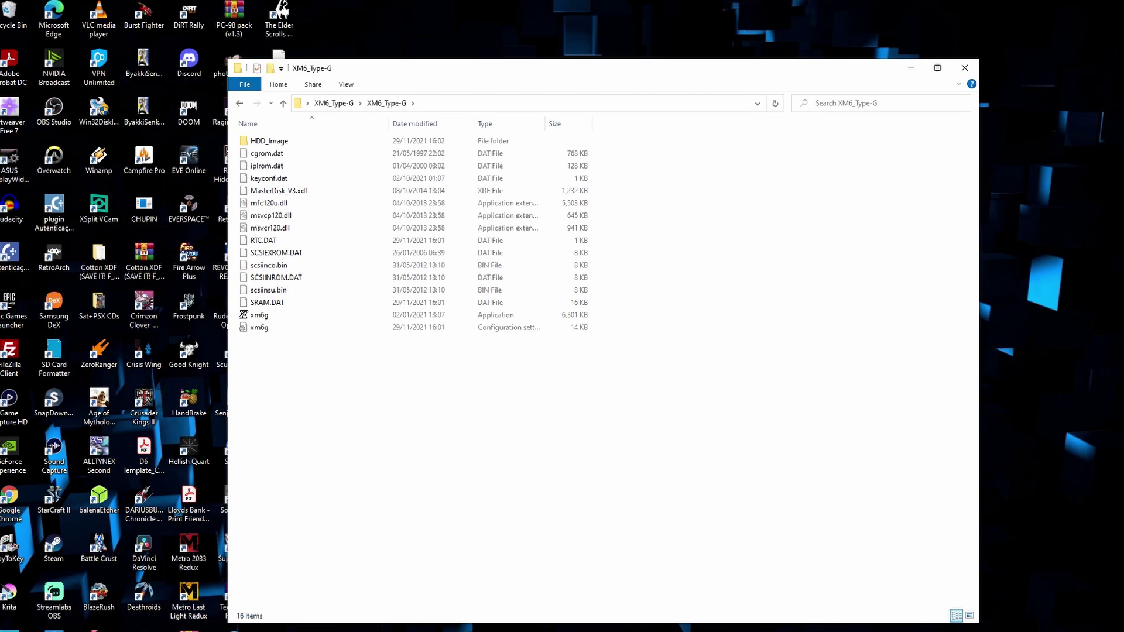
Examine the emulator files and the contents of the HDD_Image folder, and return to the emulator folder.
{"action": "left_click_drag", "start_coordinate": [737, 446], "coordinate": [258, 133]}
{"action": "left_click", "coordinate": [261, 384]}
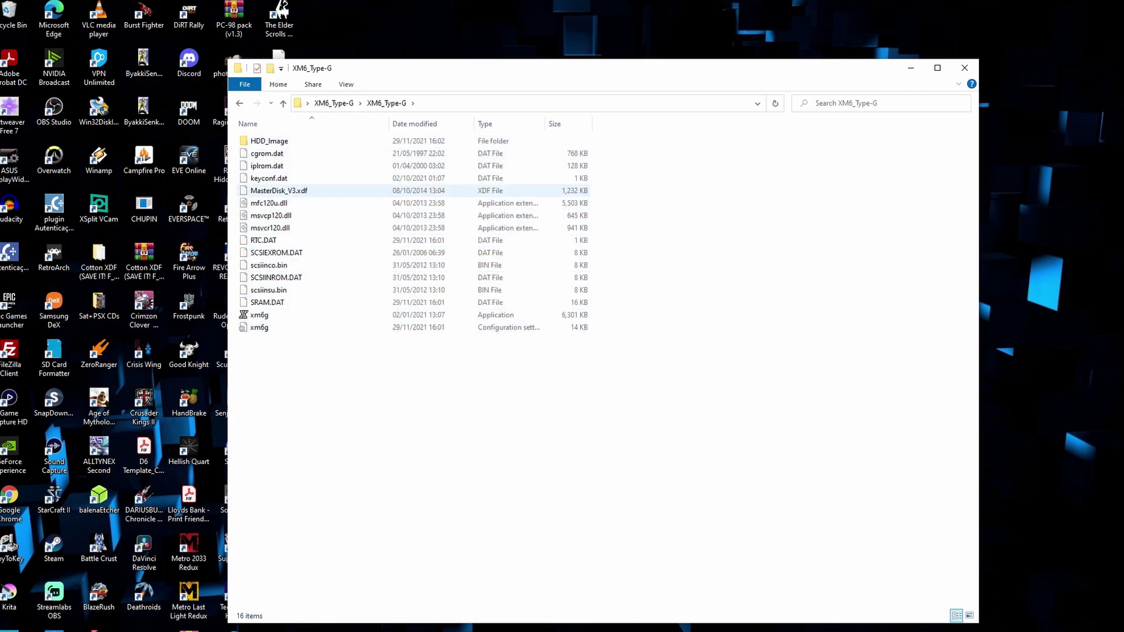
{"action": "left_click", "coordinate": [258, 315]}
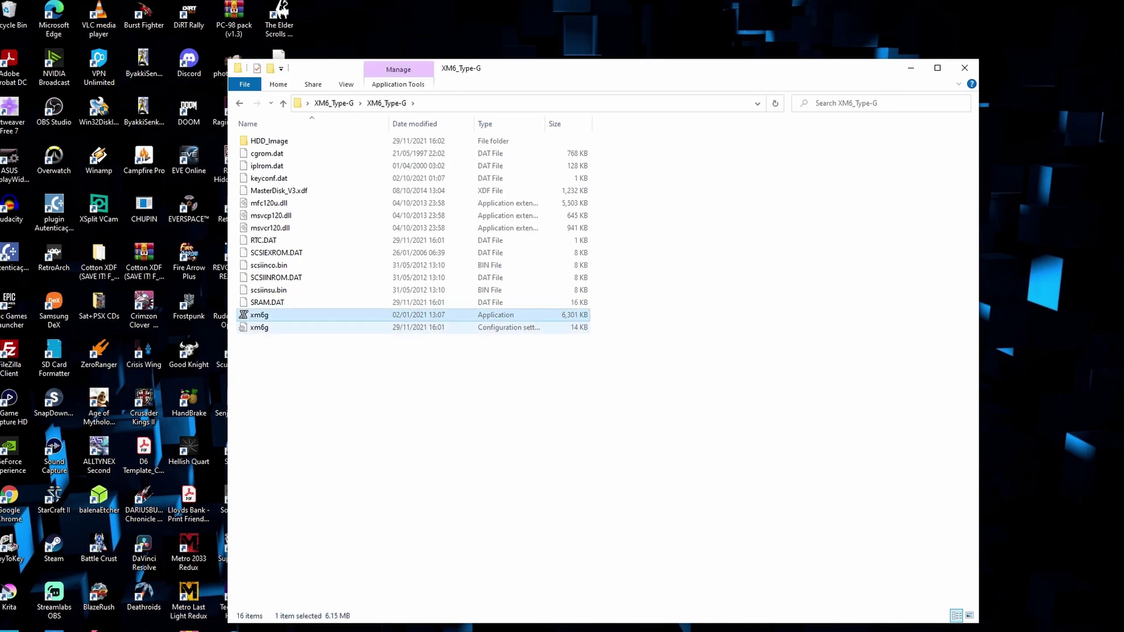
{"action": "left_click_drag", "start_coordinate": [574, 470], "coordinate": [262, 153]}
{"action": "key", "text": "Escape"}
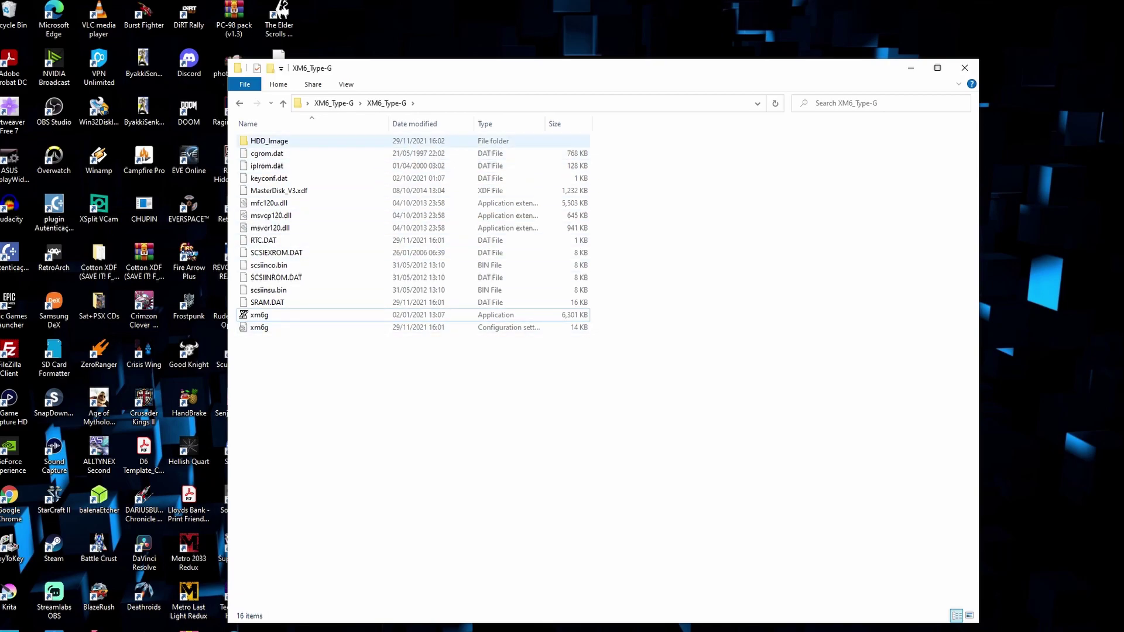
{"action": "double_click", "coordinate": [269, 141]}
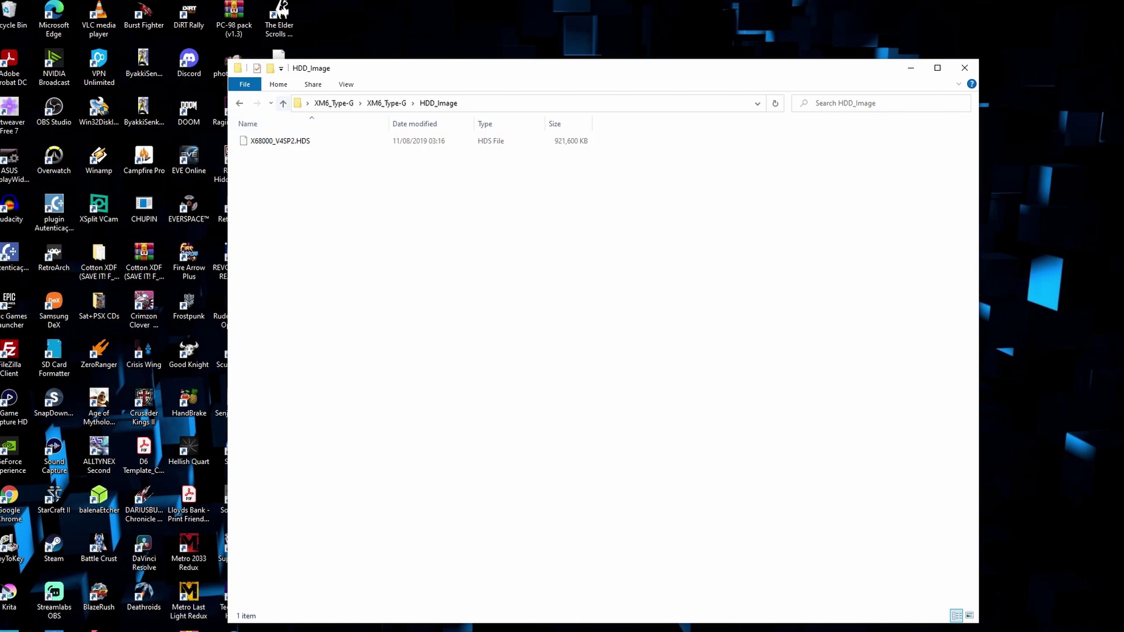
{"action": "left_click", "coordinate": [283, 103]}
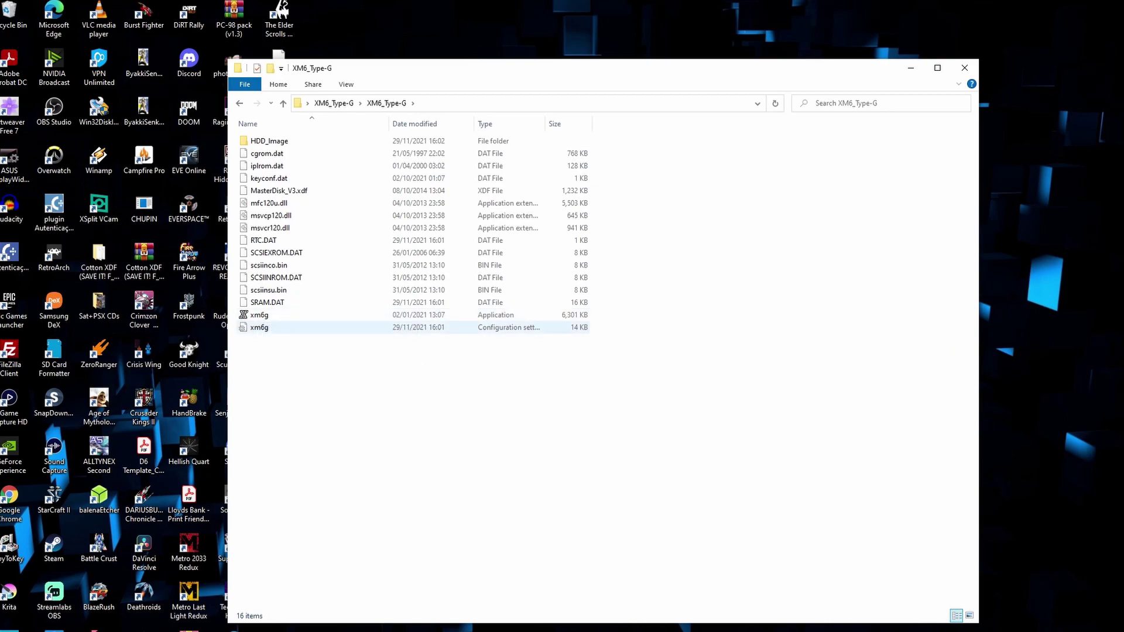
Launch the xm6g application and open the SCSI settings in its options.
{"action": "left_click", "coordinate": [256, 315]}
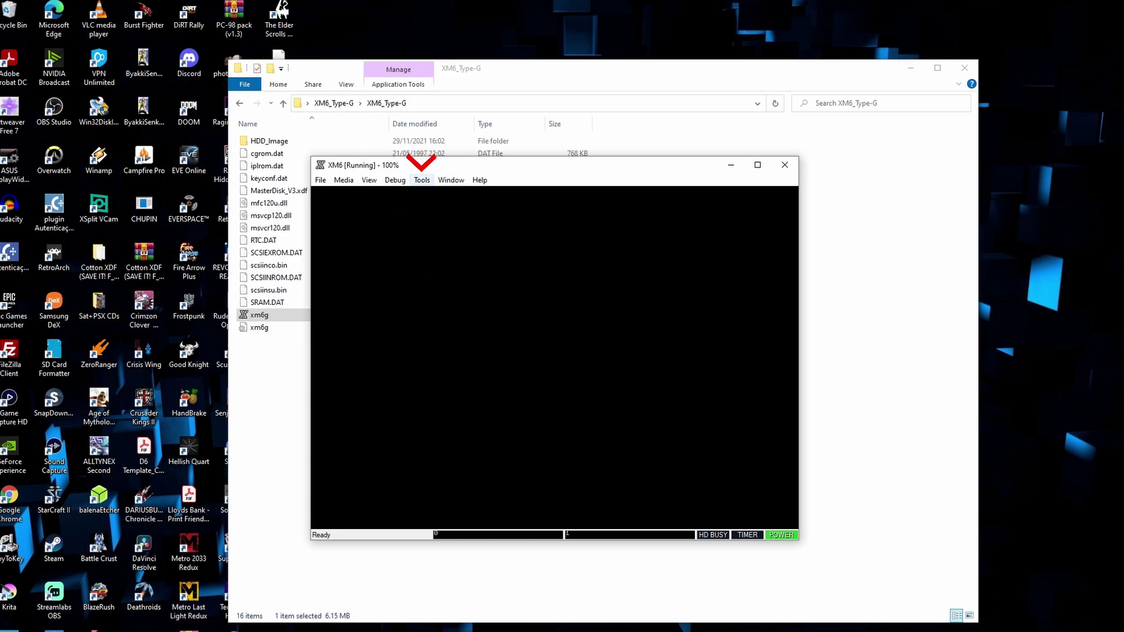
{"action": "left_click", "coordinate": [422, 180]}
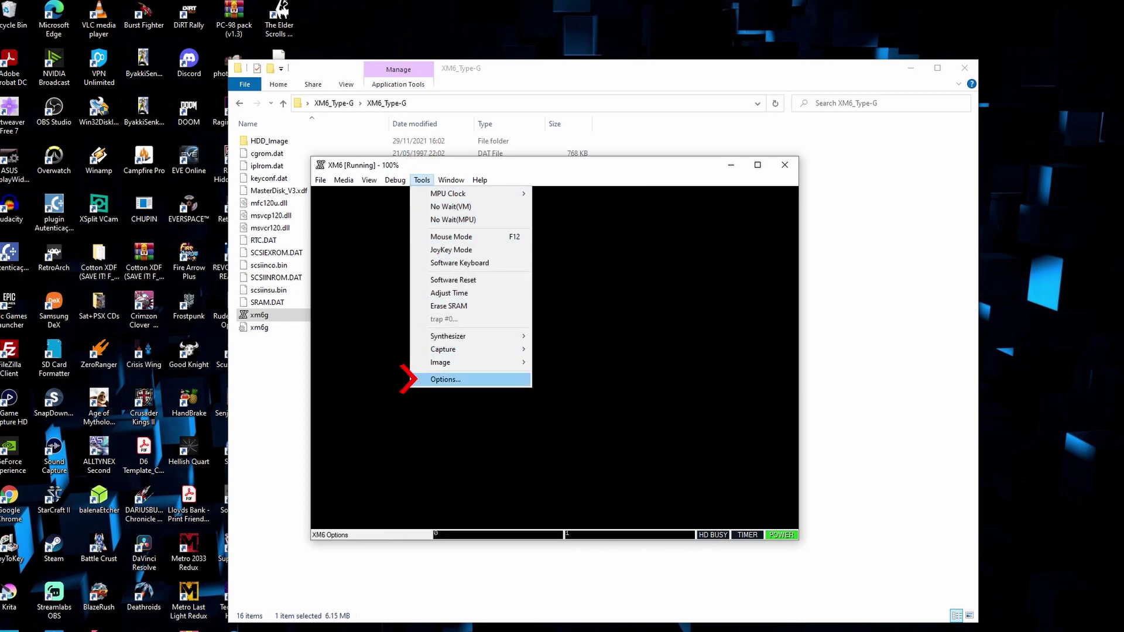
{"action": "key", "text": "Return"}
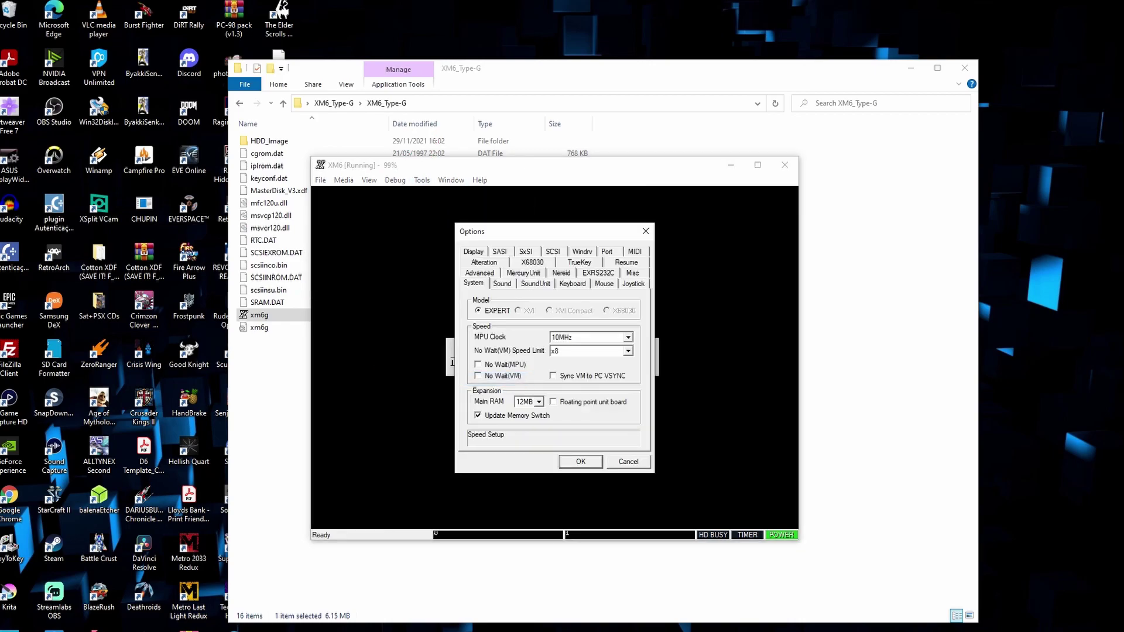
{"action": "left_click_drag", "start_coordinate": [561, 235], "coordinate": [826, 233]}
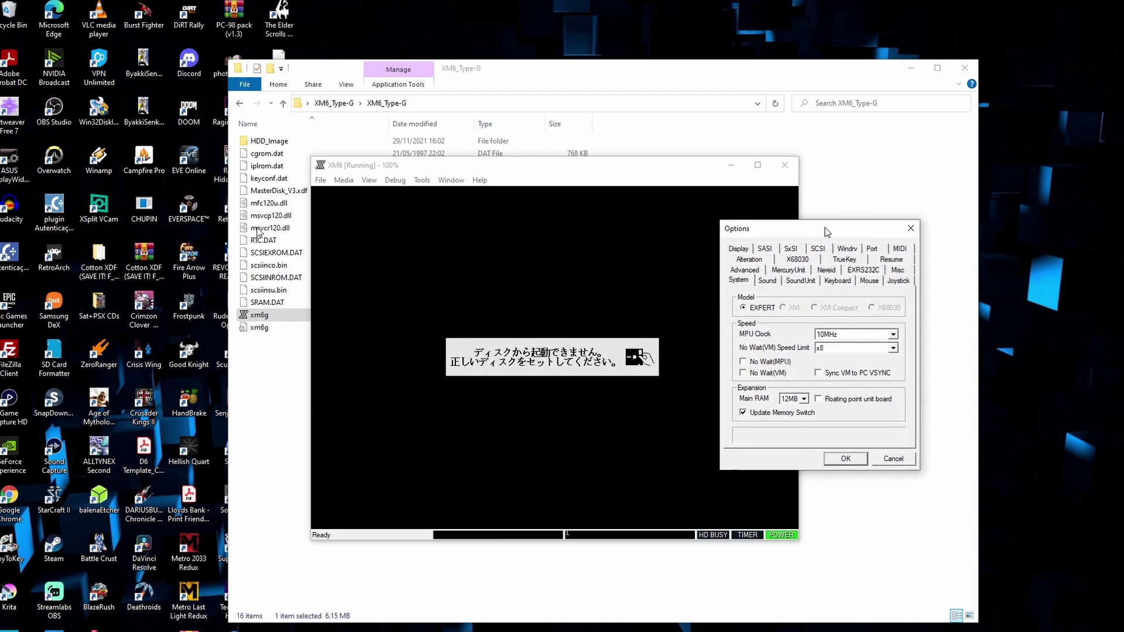
{"action": "left_click_drag", "start_coordinate": [827, 231], "coordinate": [560, 230]}
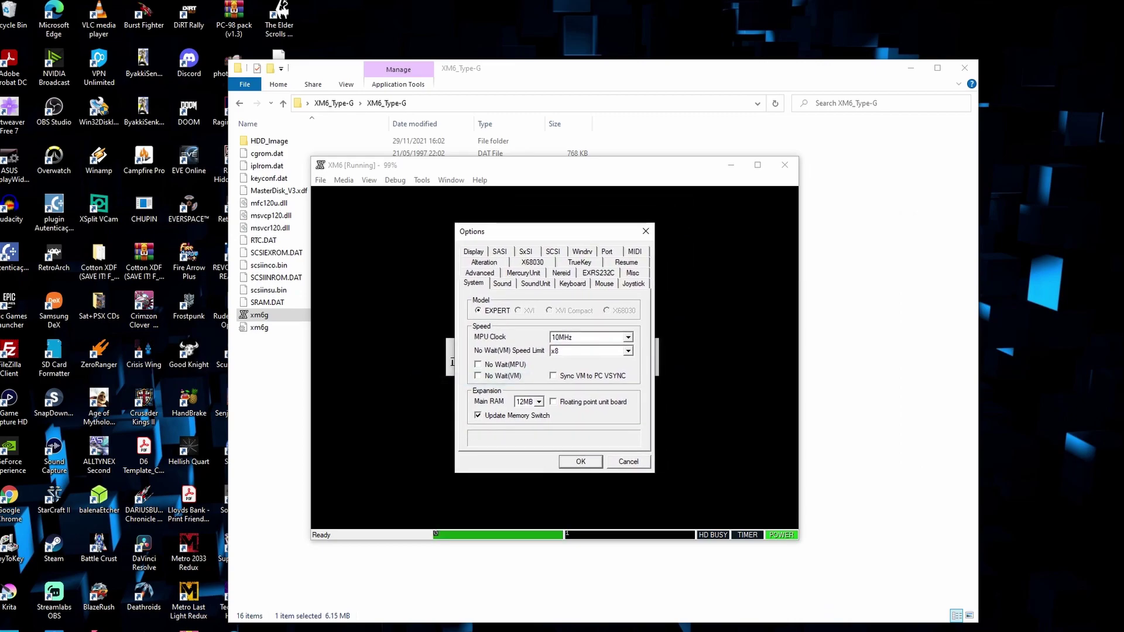
{"action": "left_click", "coordinate": [553, 251]}
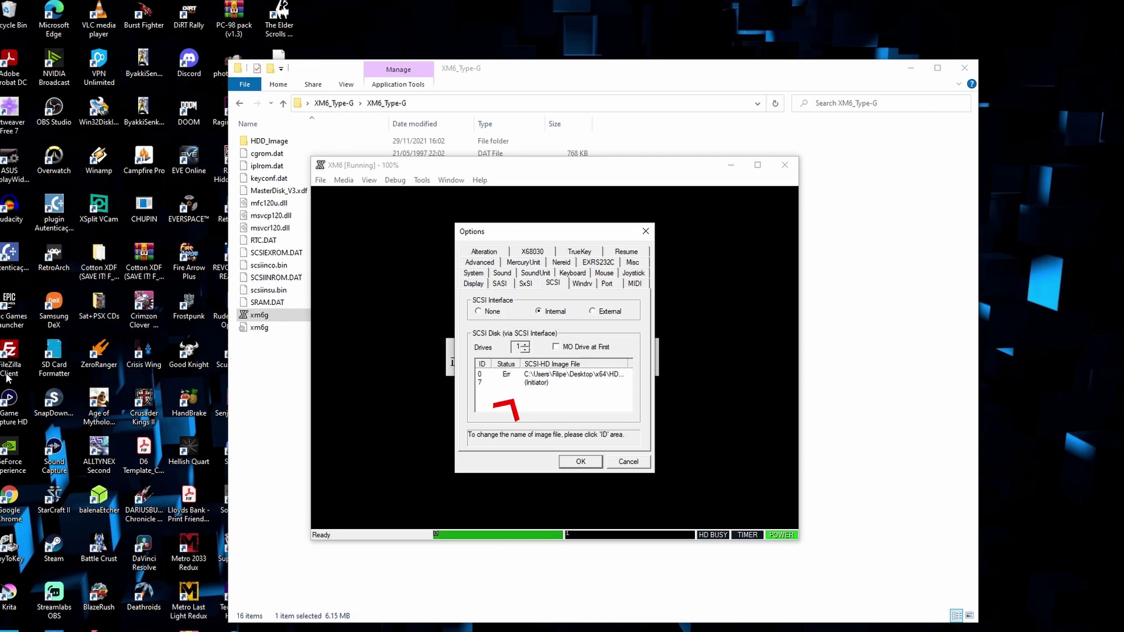
Assign X68000_V4SP2.HDS from the HDD_Image folder as the SCSI disk image for ID 0 and apply the options.
{"action": "left_click", "coordinate": [480, 374]}
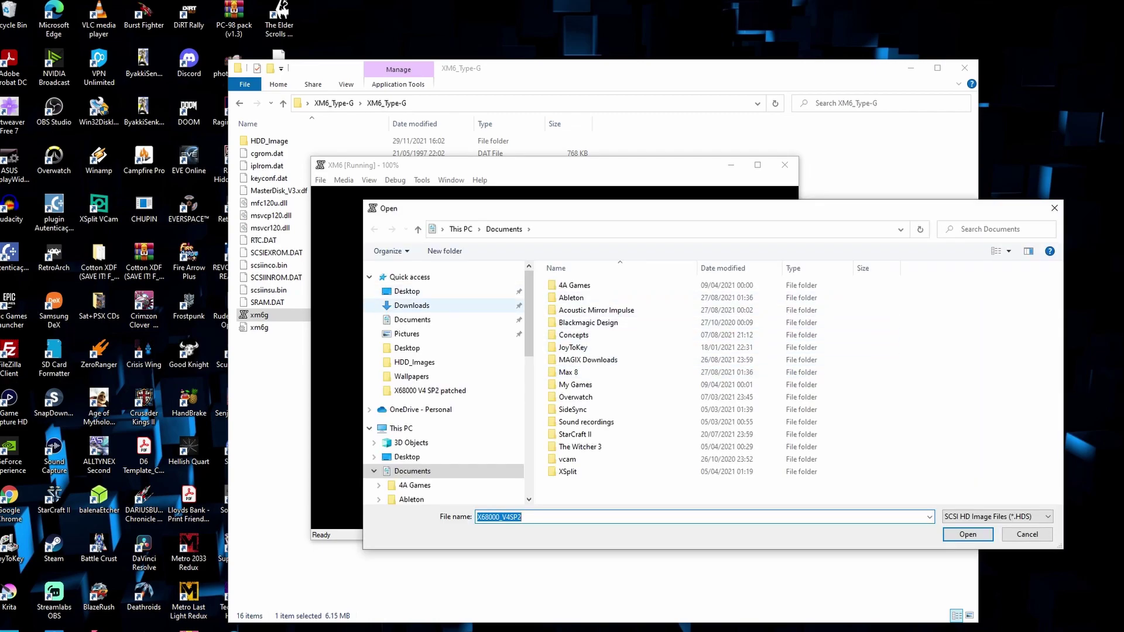
{"action": "left_click", "coordinate": [407, 291]}
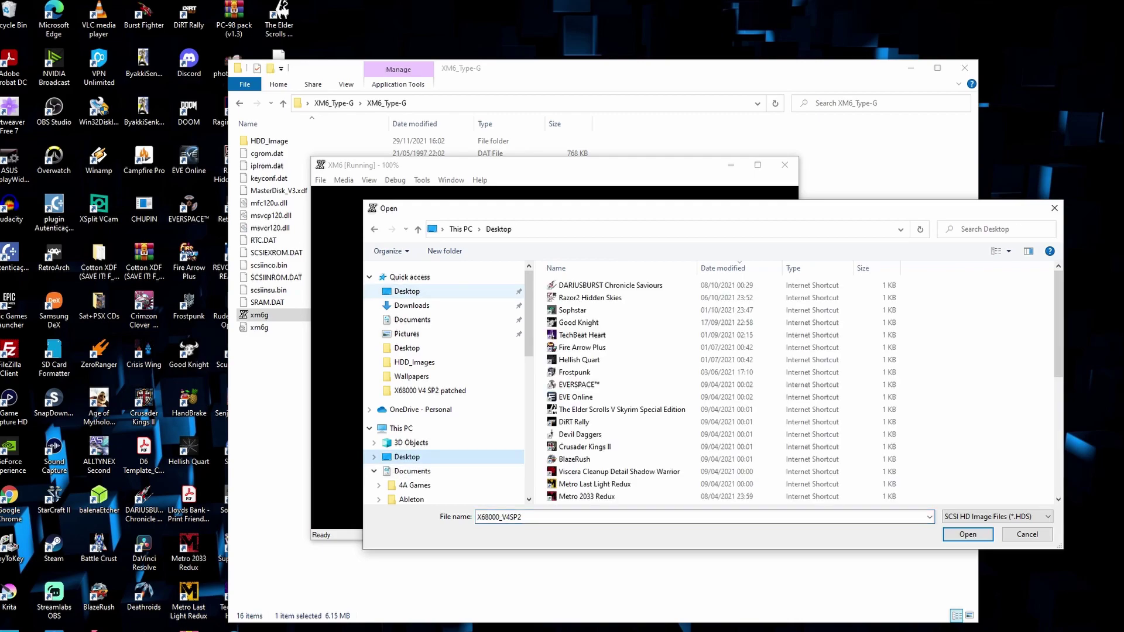
{"action": "scroll", "coordinate": [620, 386], "scroll_direction": "down", "scroll_amount": 7}
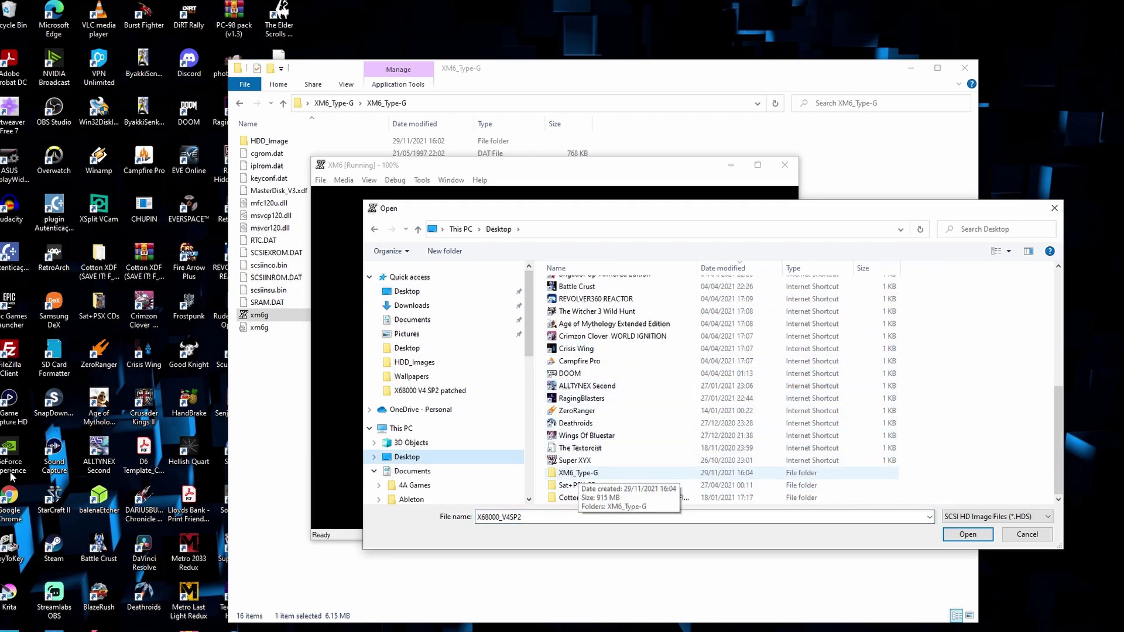
{"action": "double_click", "coordinate": [577, 473]}
{"action": "double_click", "coordinate": [578, 285]}
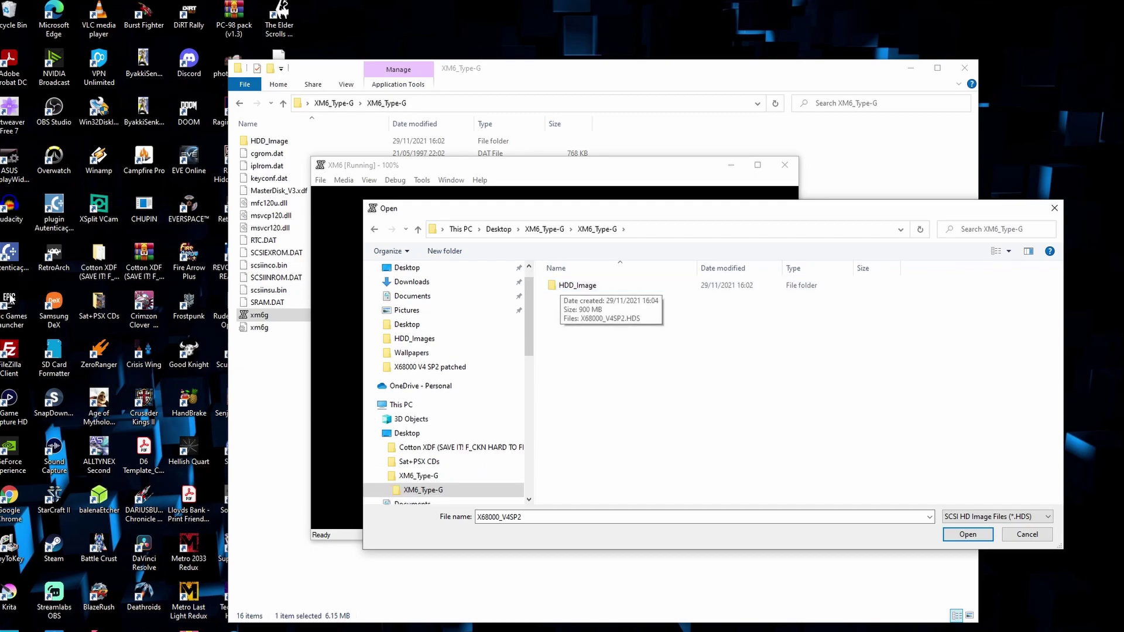
{"action": "left_click", "coordinate": [578, 285]}
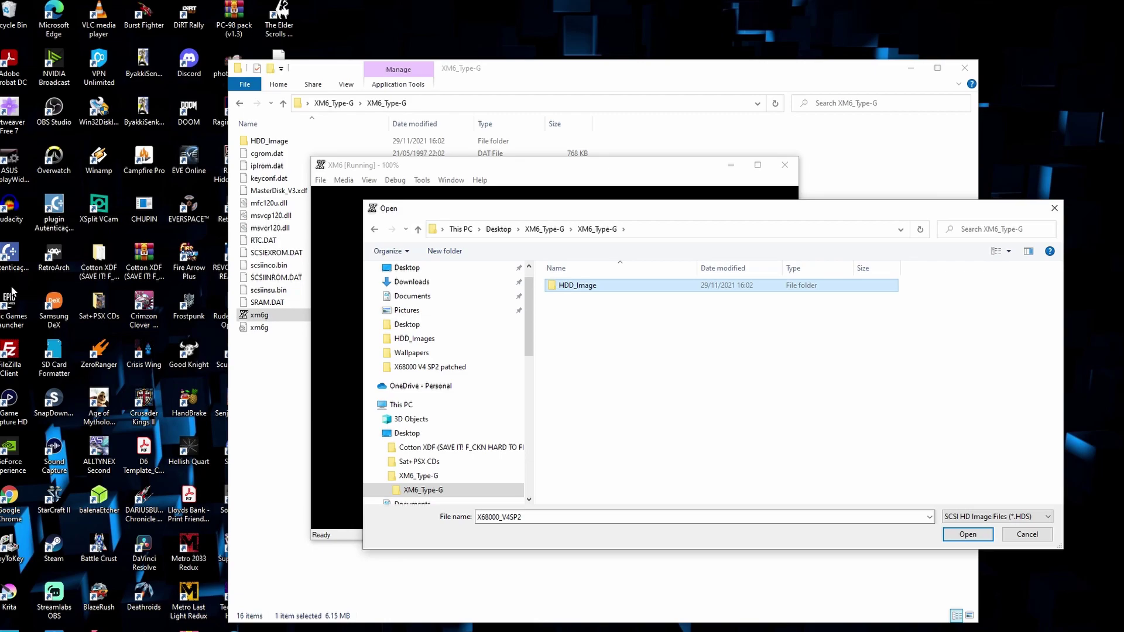
{"action": "key", "text": "Return"}
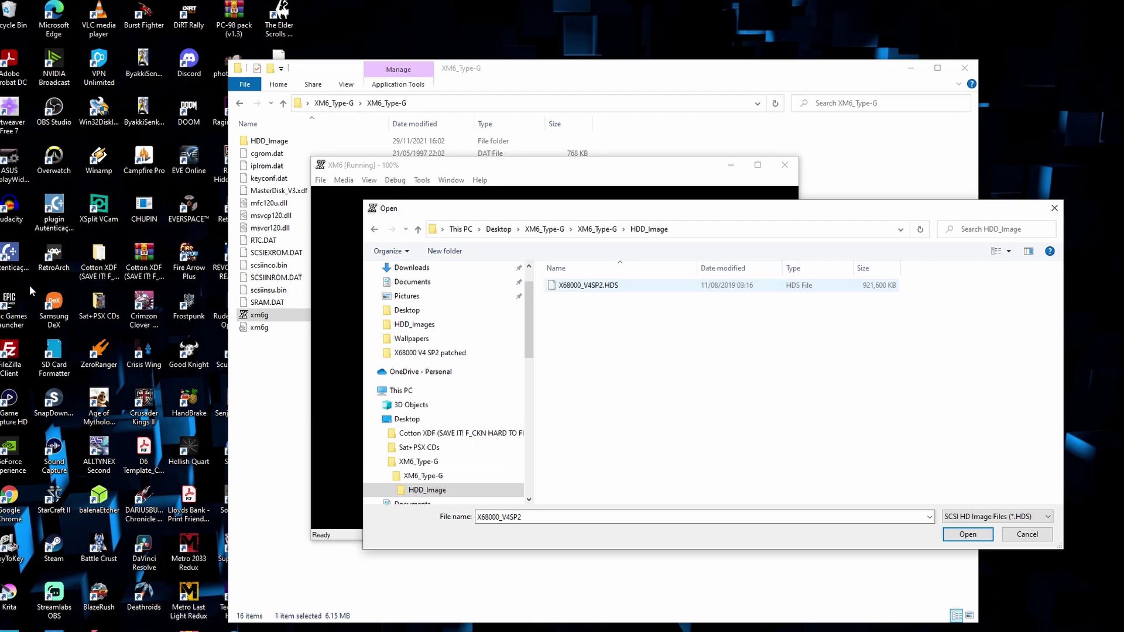
{"action": "left_click", "coordinate": [577, 285]}
{"action": "key", "text": "Return"}
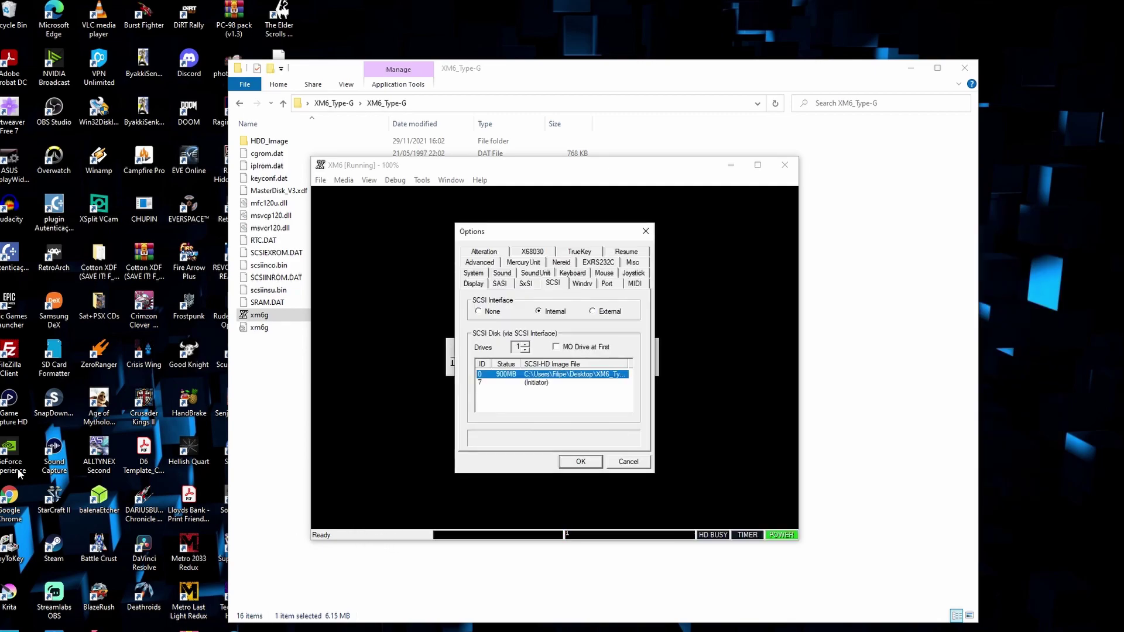
{"action": "key", "text": "Return"}
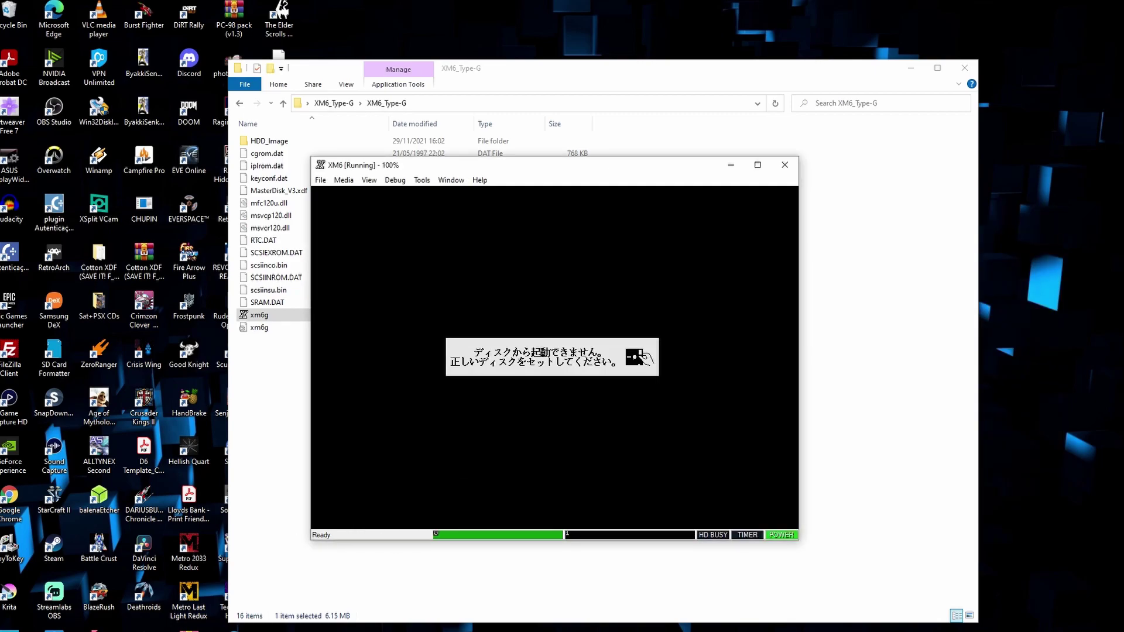
Reset the emulated machine to boot from the assigned hard disk image.
{"action": "left_click", "coordinate": [320, 180]}
{"action": "mouse_move", "coordinate": [343, 179]}
{"action": "mouse_move", "coordinate": [378, 220]}
{"action": "key", "text": "Left"}
{"action": "key", "text": "Left"}
{"action": "key", "text": "Right"}
{"action": "key", "text": "Right"}
{"action": "key", "text": "Right"}
{"action": "key", "text": "Right"}
{"action": "key", "text": "Left"}
{"action": "key", "text": "Right"}
{"action": "key", "text": "Right"}
{"action": "key", "text": "Right"}
{"action": "key", "text": "Right"}
{"action": "key", "text": "Down"}
{"action": "key", "text": "Down"}
{"action": "key", "text": "Down"}
{"action": "key", "text": "Return"}
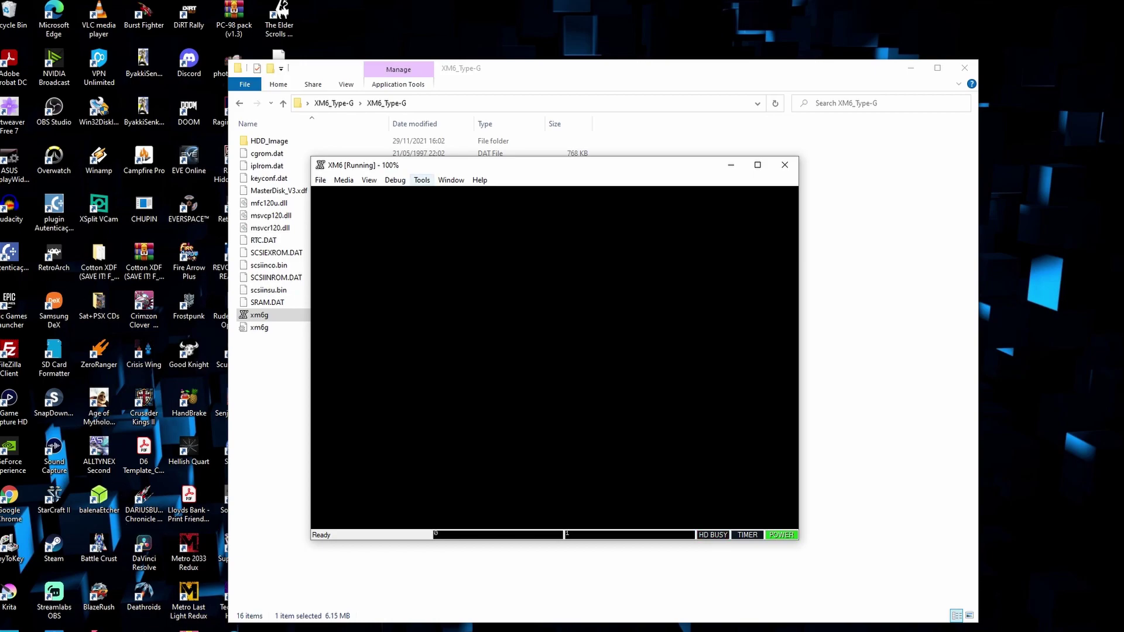
Open the emulator's system options and examine the available MPU clock speeds without changing the selection.
{"action": "left_click", "coordinate": [421, 179]}
{"action": "left_click", "coordinate": [445, 379]}
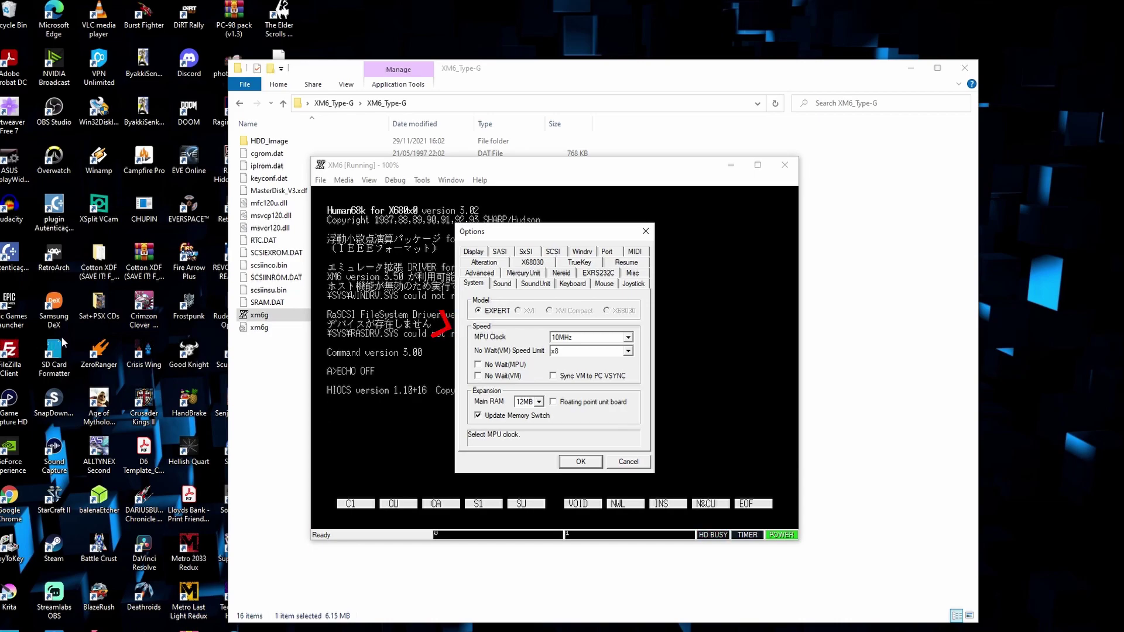
{"action": "key", "text": "alt+Down"}
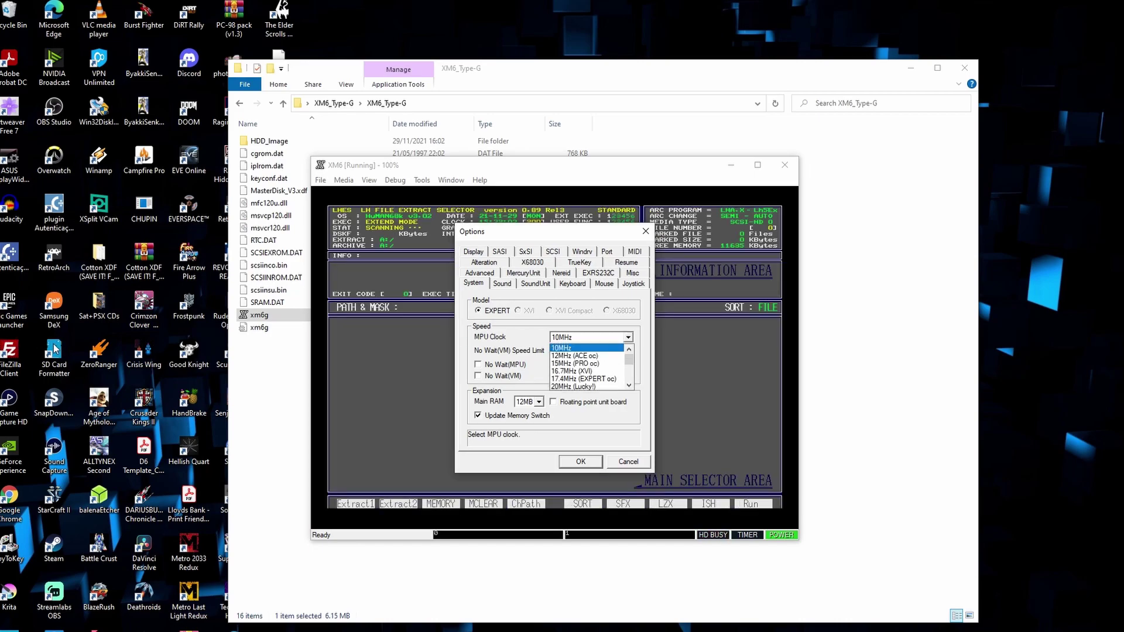
{"action": "key", "text": "Down"}
{"action": "key", "text": "Down"}
{"action": "key", "text": "Down"}
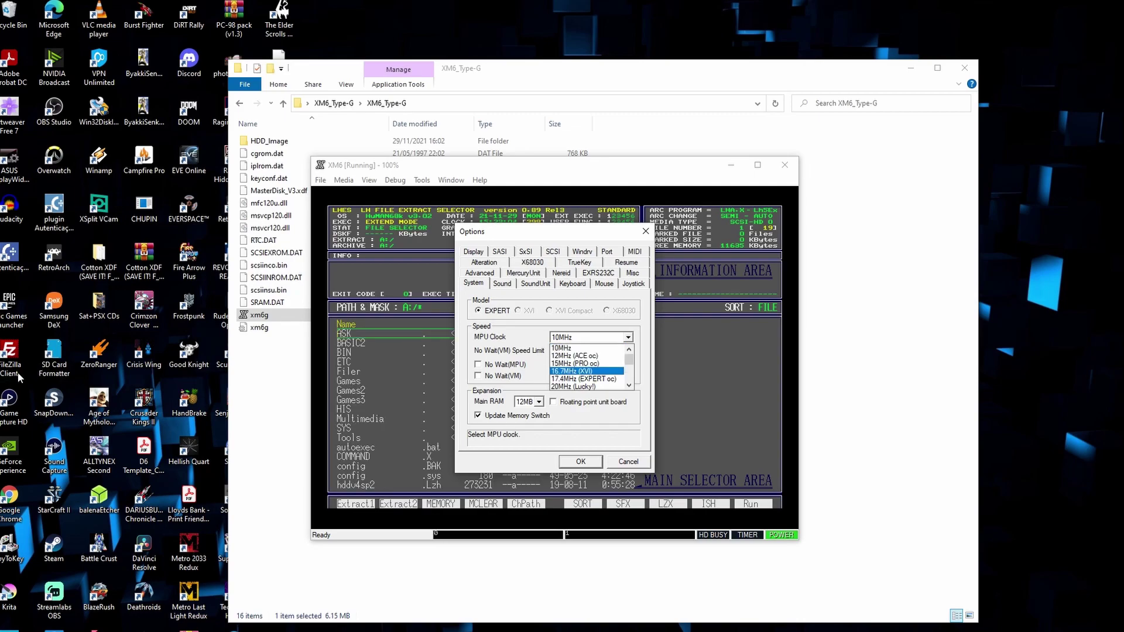
{"action": "key", "text": "Up"}
{"action": "key", "text": "Down"}
{"action": "key", "text": "Up"}
{"action": "key", "text": "Up"}
{"action": "key", "text": "Up"}
{"action": "key", "text": "Down"}
{"action": "key", "text": "Down"}
{"action": "key", "text": "Down"}
{"action": "key", "text": "Up"}
{"action": "key", "text": "Up"}
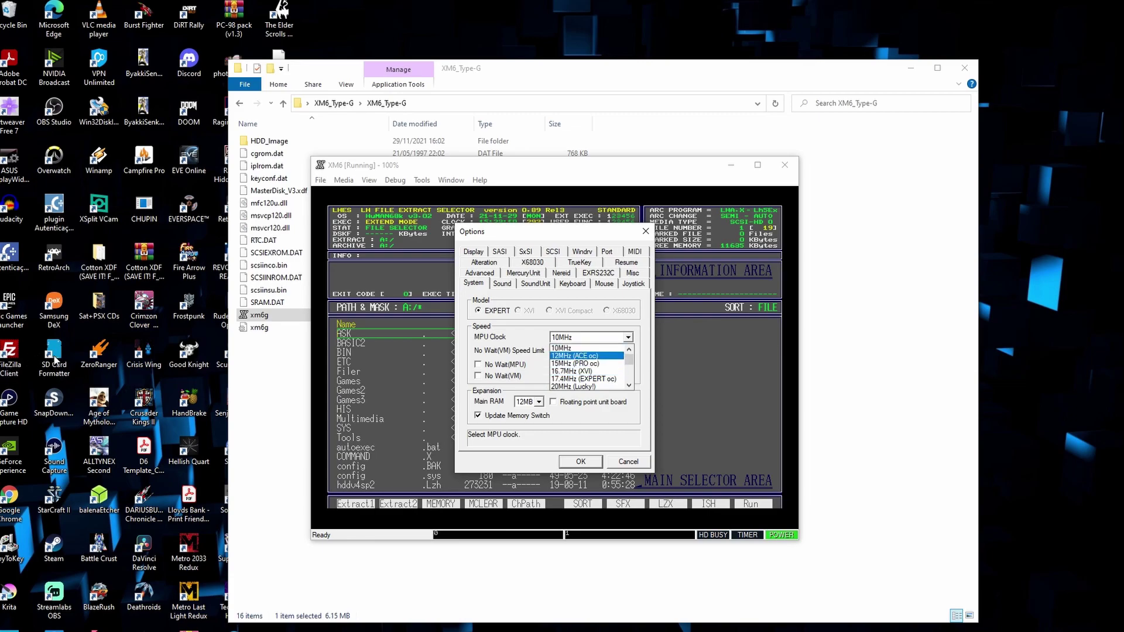
{"action": "scroll", "coordinate": [61, 367], "scroll_direction": "down", "scroll_amount": 2}
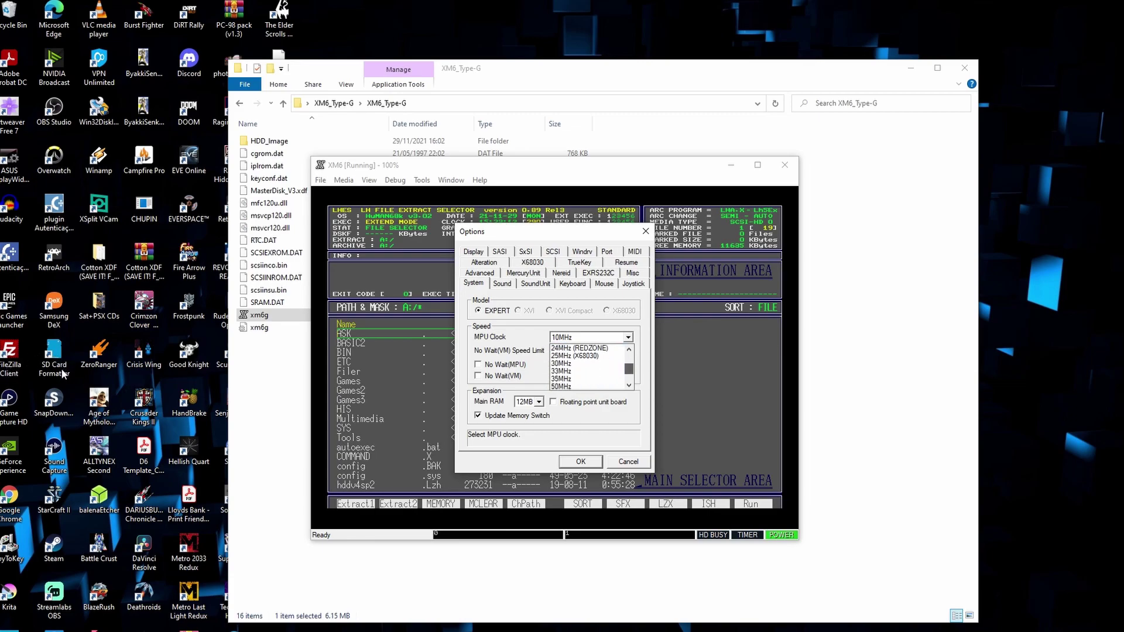
{"action": "scroll", "coordinate": [69, 358], "scroll_direction": "up", "scroll_amount": 2}
{"action": "key", "text": "Up"}
{"action": "key", "text": "Down"}
{"action": "key", "text": "Up"}
{"action": "key", "text": "Down"}
{"action": "key", "text": "Down"}
{"action": "key", "text": "Down"}
{"action": "key", "text": "Up"}
{"action": "key", "text": "Up"}
{"action": "scroll", "coordinate": [58, 369], "scroll_direction": "down", "scroll_amount": 4}
{"action": "scroll", "coordinate": [58, 381], "scroll_direction": "up", "scroll_amount": 4}
{"action": "key", "text": "Escape"}
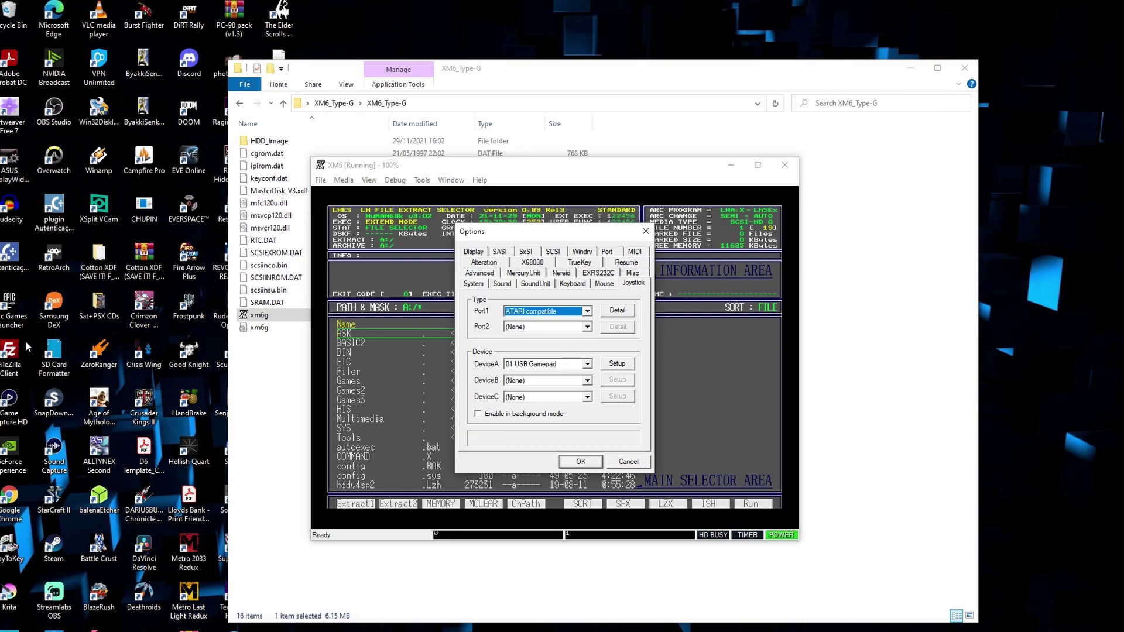
Select 01 USB Gamepad as Device A in the joystick options and open its button setup.
{"action": "left_click", "coordinate": [61, 286]}
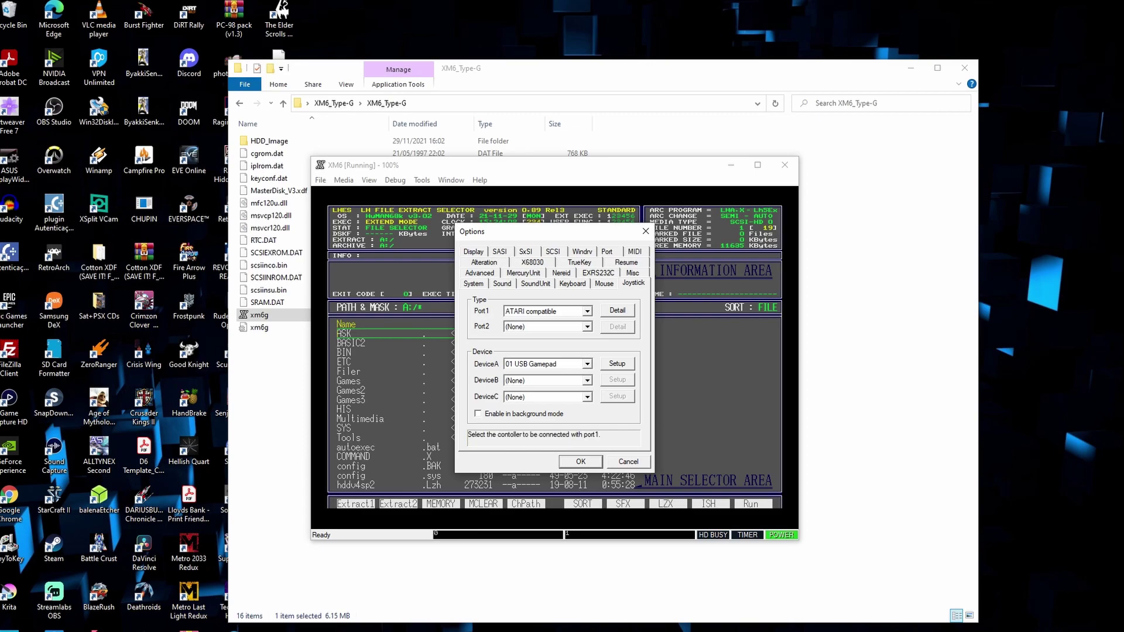
{"action": "left_click", "coordinate": [547, 364]}
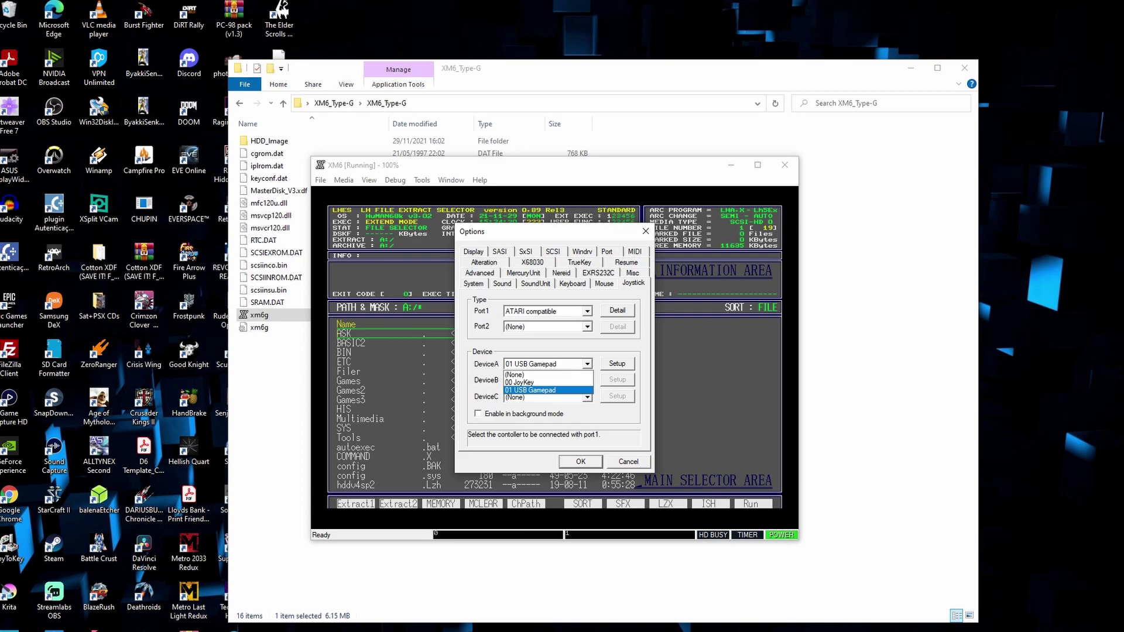
{"action": "left_click", "coordinate": [547, 390]}
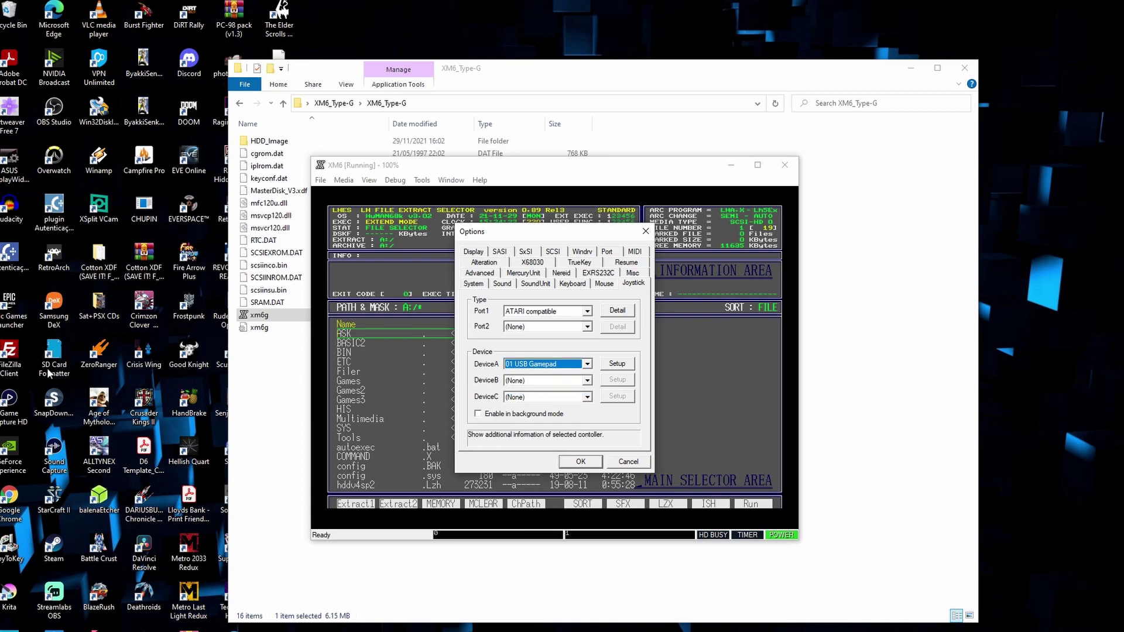
{"action": "left_click", "coordinate": [617, 363]}
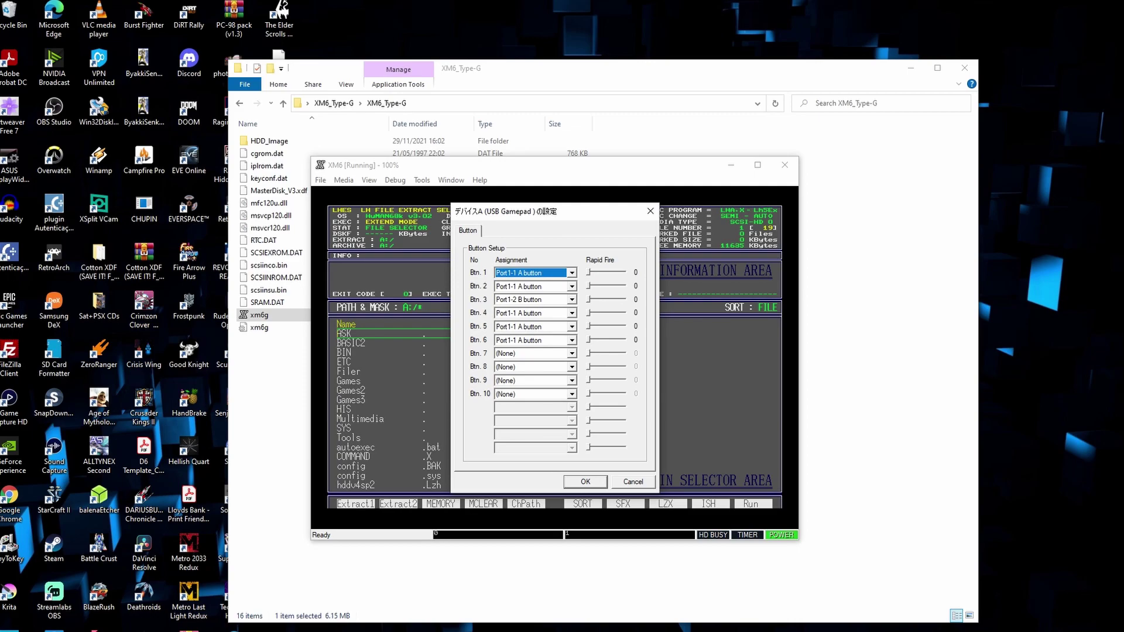
{"action": "mouse_move", "coordinate": [588, 272]}
{"action": "left_mouse_down"}
{"action": "mouse_move", "coordinate": [624, 272]}
{"action": "mouse_move", "coordinate": [587, 273]}
{"action": "left_mouse_up"}
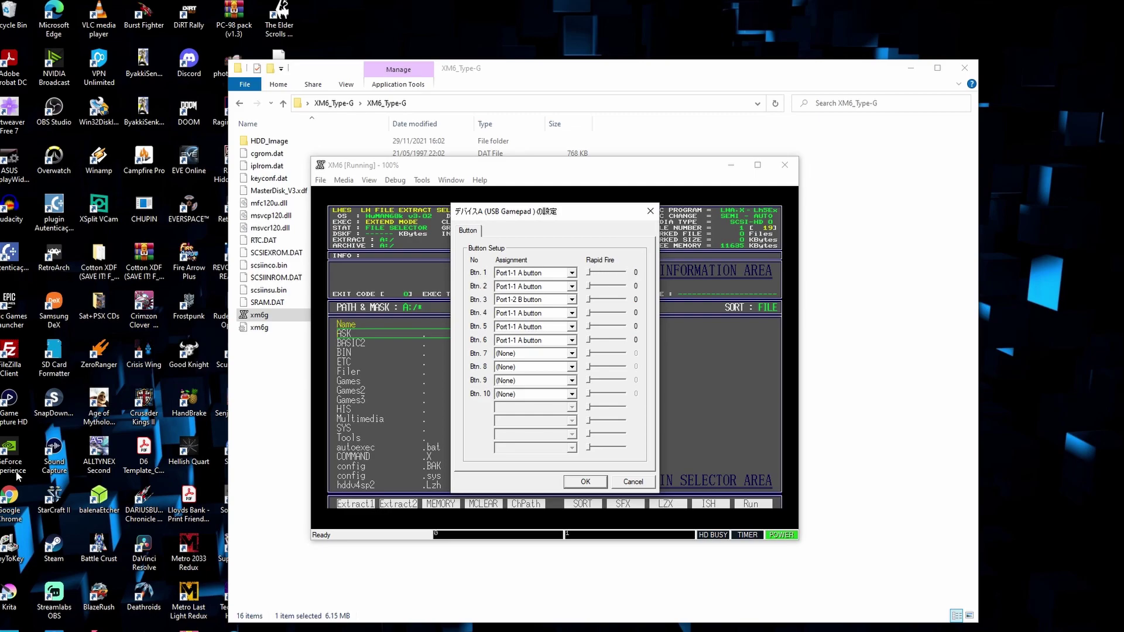
Accept the gamepad button setup and the joystick options, and reset the emulated machine.
{"action": "key", "text": "Return"}
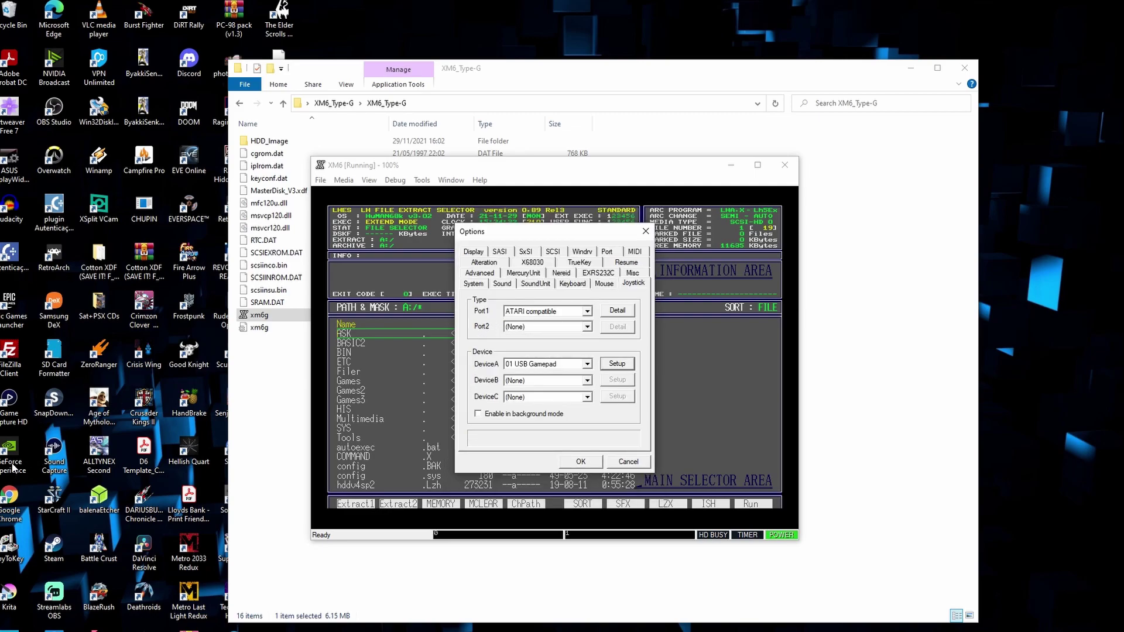
{"action": "key", "text": "Return"}
{"action": "left_click", "coordinate": [320, 179]}
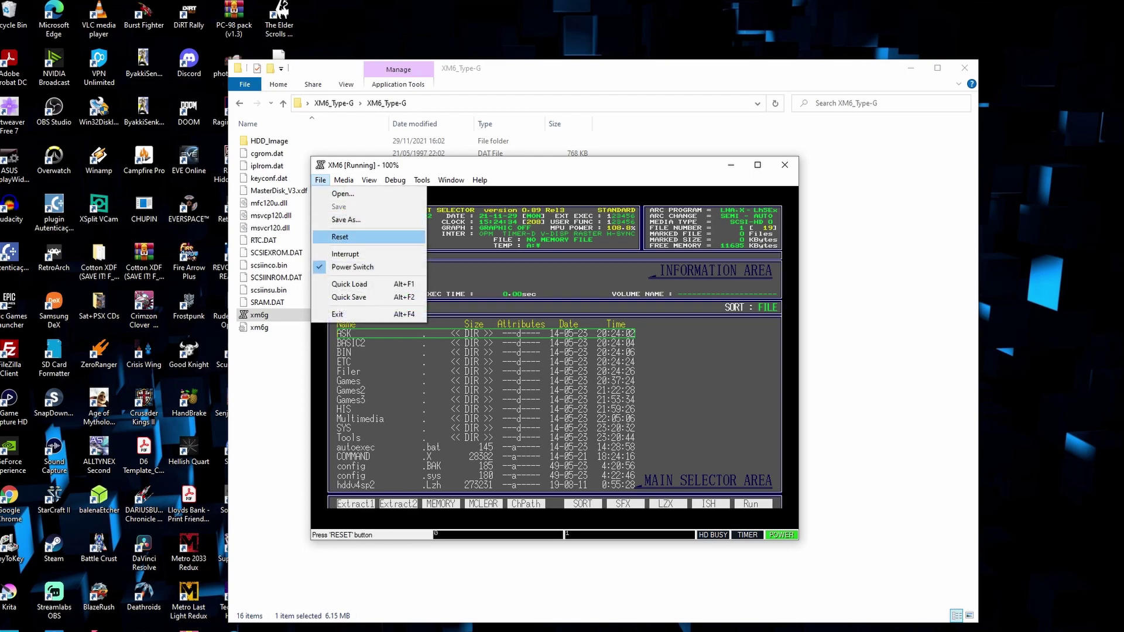
{"action": "left_click", "coordinate": [339, 236]}
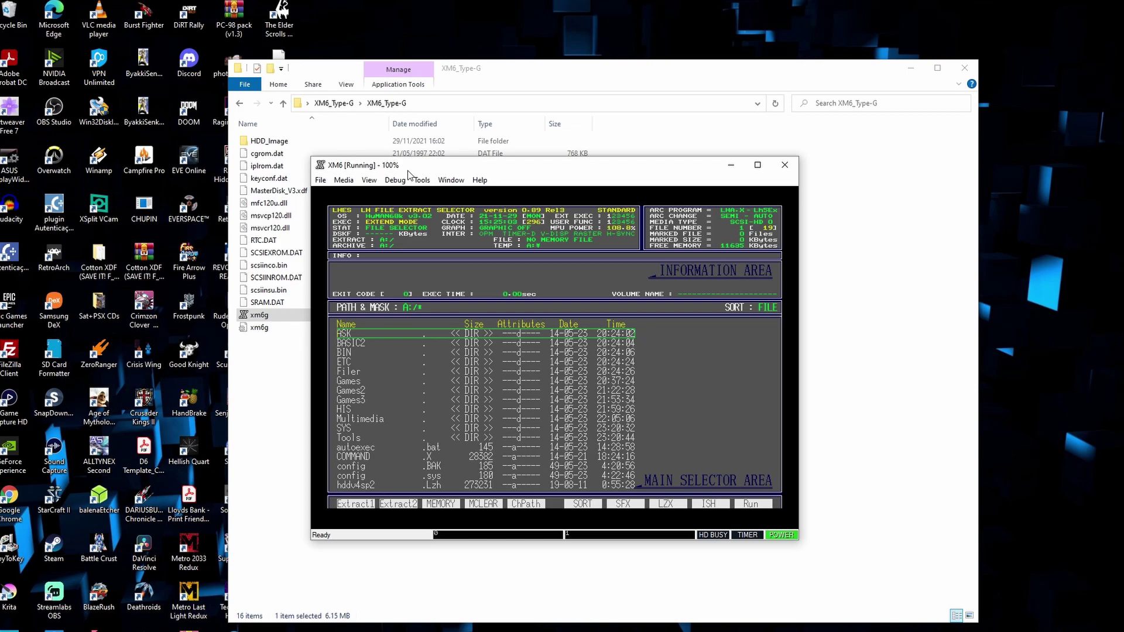
Switch the emulator display to full screen.
{"action": "key", "text": "alt"}
{"action": "key", "text": "alt"}
{"action": "key", "text": "alt+Return"}
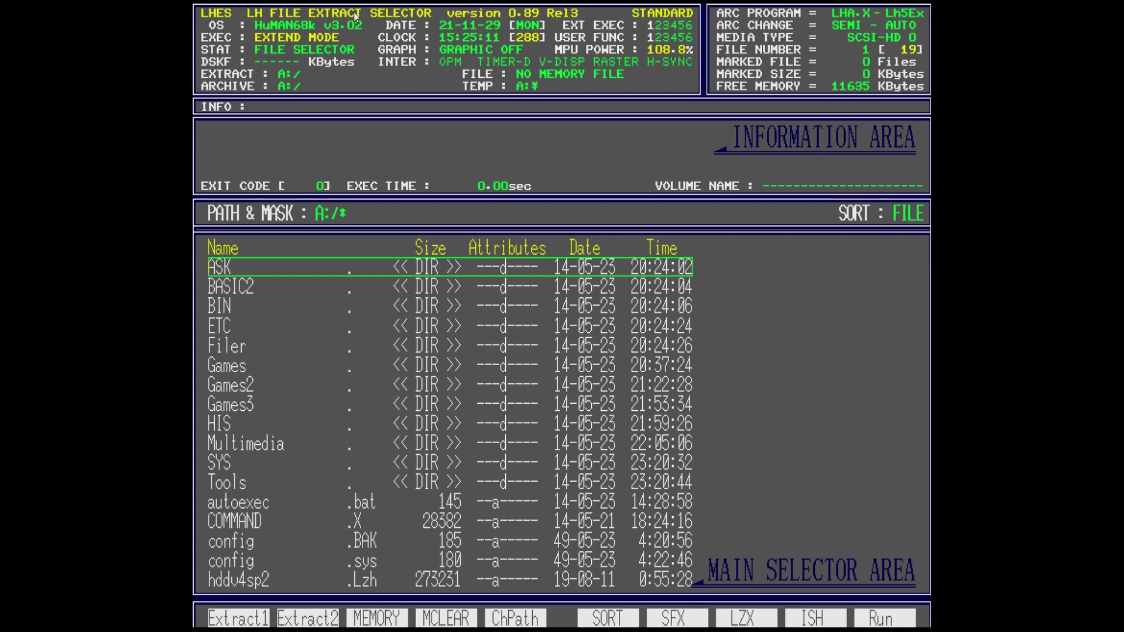
Look through the folders and files in the root directory of drive A.
{"action": "key", "text": "Down"}
{"action": "key", "text": "Down"}
{"action": "key", "text": "Down"}
{"action": "key", "text": "Down"}
{"action": "key", "text": "Down"}
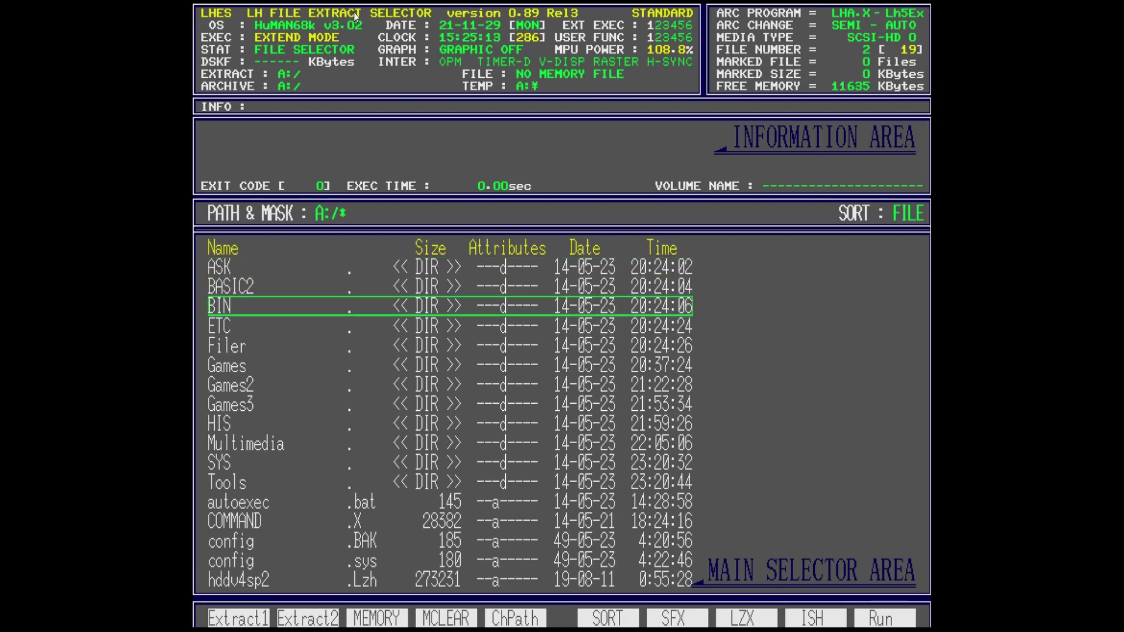
{"action": "key", "text": "Down"}
{"action": "key", "text": "Down"}
{"action": "key", "text": "Down"}
{"action": "key", "text": "Down"}
{"action": "key", "text": "Down"}
{"action": "key", "text": "Down"}
{"action": "key", "text": "Down"}
{"action": "key", "text": "Up"}
{"action": "key", "text": "Up"}
{"action": "key", "text": "Up"}
{"action": "key", "text": "Up"}
{"action": "key", "text": "Up"}
{"action": "key", "text": "Up"}
{"action": "key", "text": "Up"}
{"action": "key", "text": "Up"}
{"action": "key", "text": "Up"}
{"action": "key", "text": "Up"}
{"action": "key", "text": "Up"}
{"action": "key", "text": "Up"}
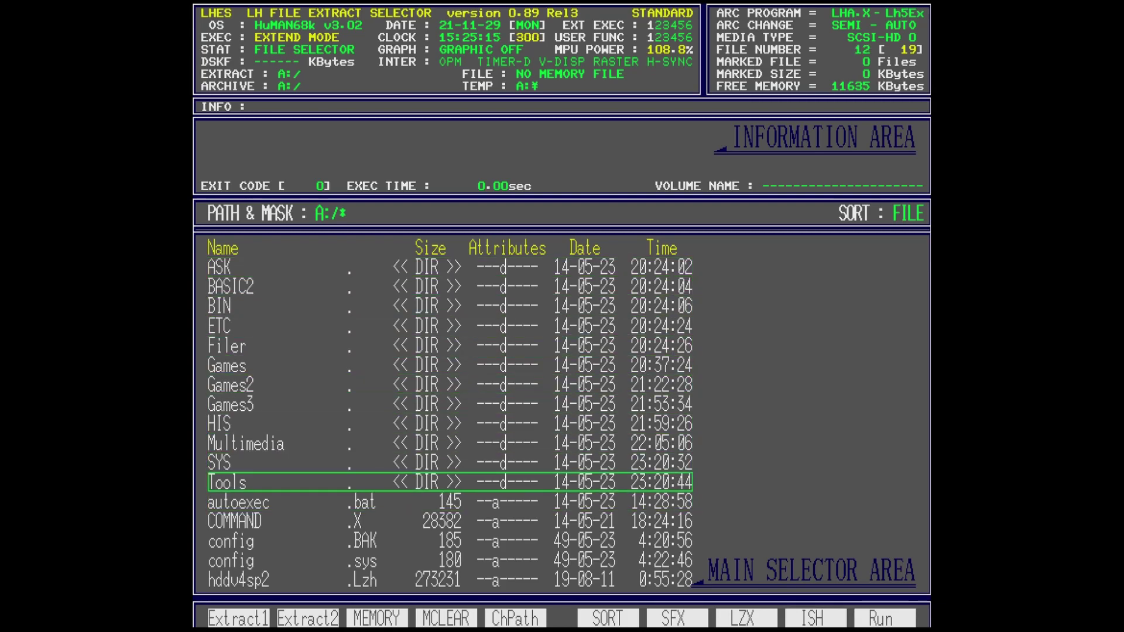
Open the Games folder on drive A to view its game list and return to the root directory.
{"action": "key", "text": "Down"}
{"action": "key", "text": "Down"}
{"action": "key", "text": "Down"}
{"action": "key", "text": "Down"}
{"action": "key", "text": "Down"}
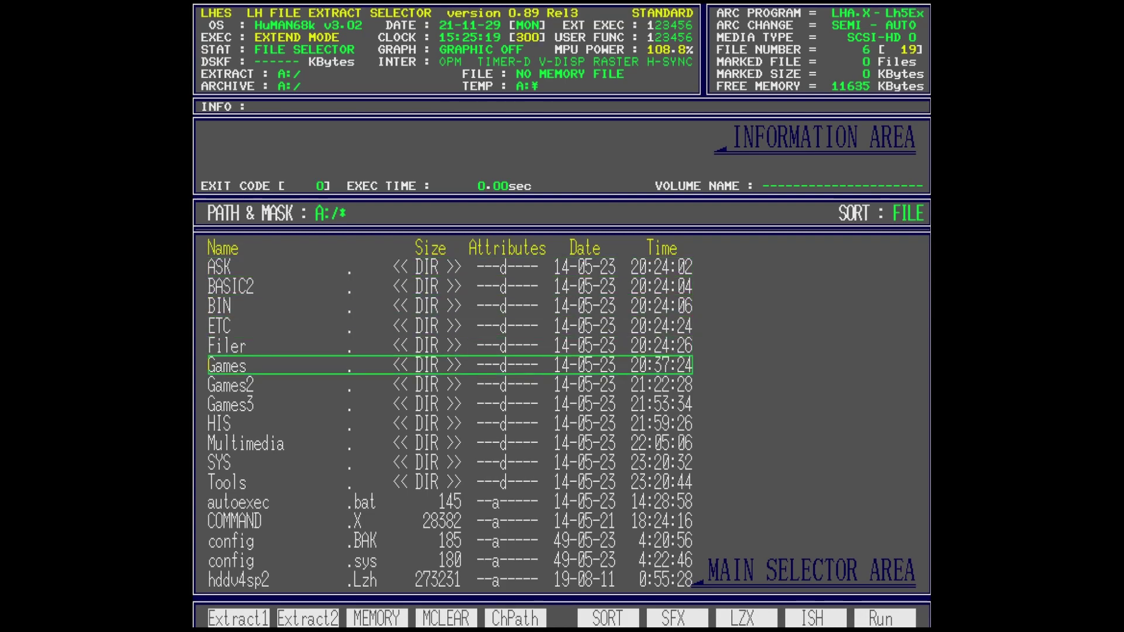
{"action": "key", "text": "Down"}
{"action": "key", "text": "Down"}
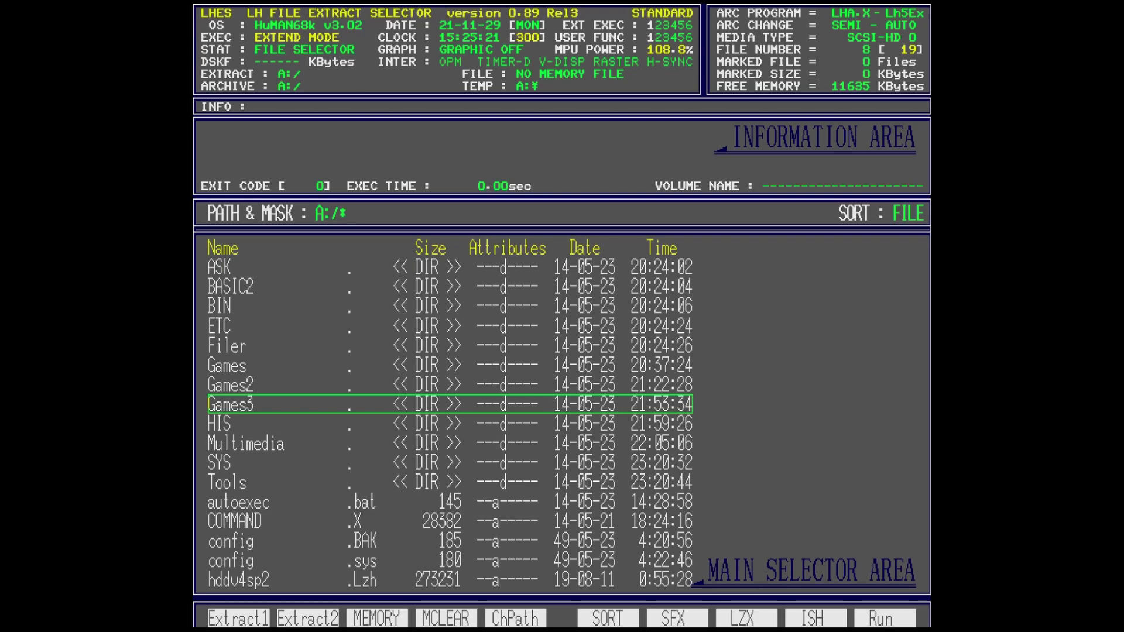
{"action": "key", "text": "Up"}
{"action": "key", "text": "Up"}
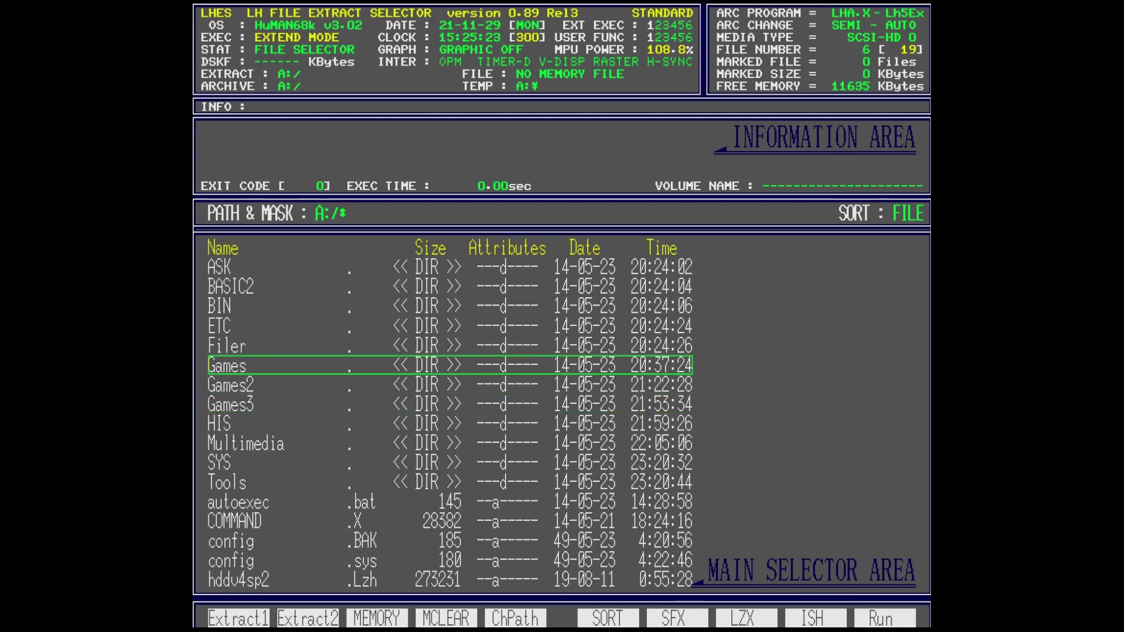
{"action": "key", "text": "Return"}
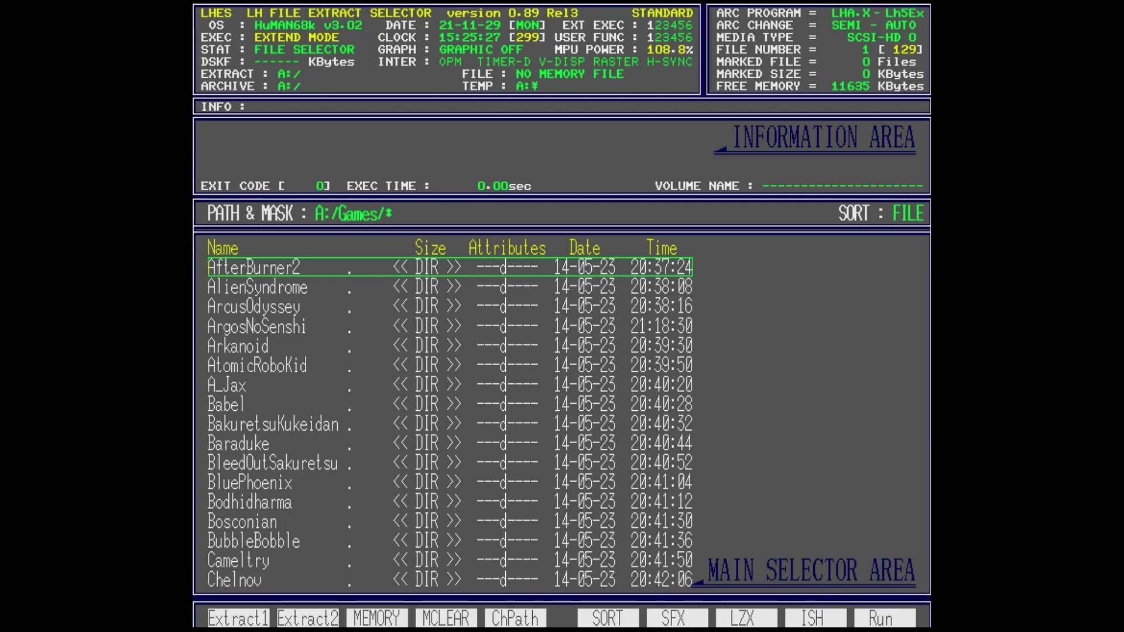
{"action": "key", "text": "BackSpace"}
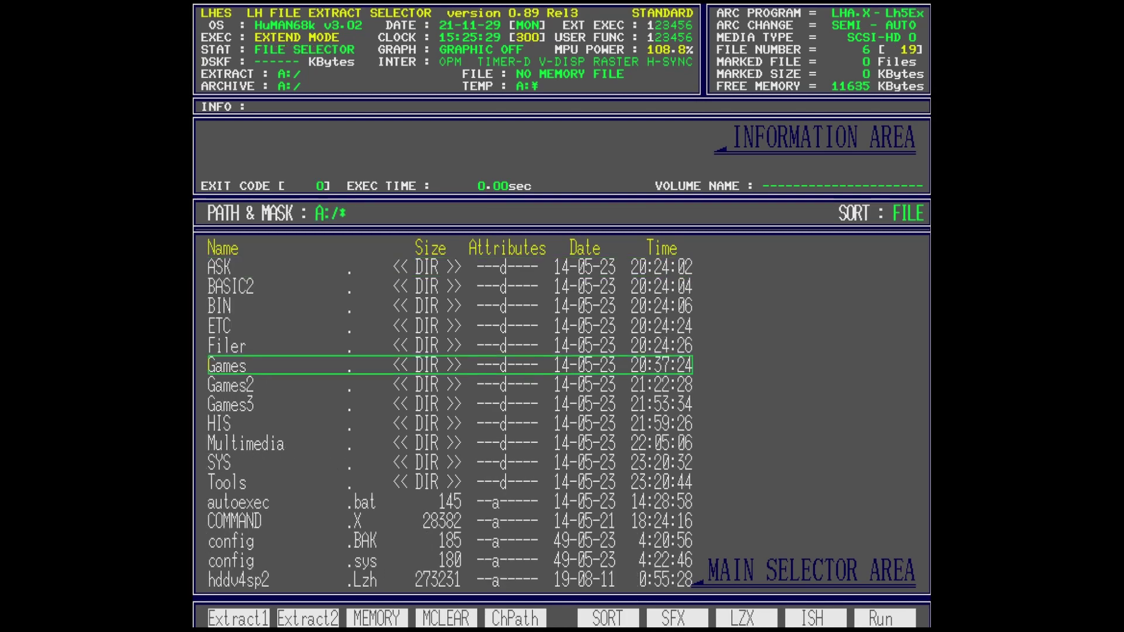
Open the Games3 folder on drive A and enter its FlyingShark subfolder.
{"action": "key", "text": "Down"}
{"action": "key", "text": "Down"}
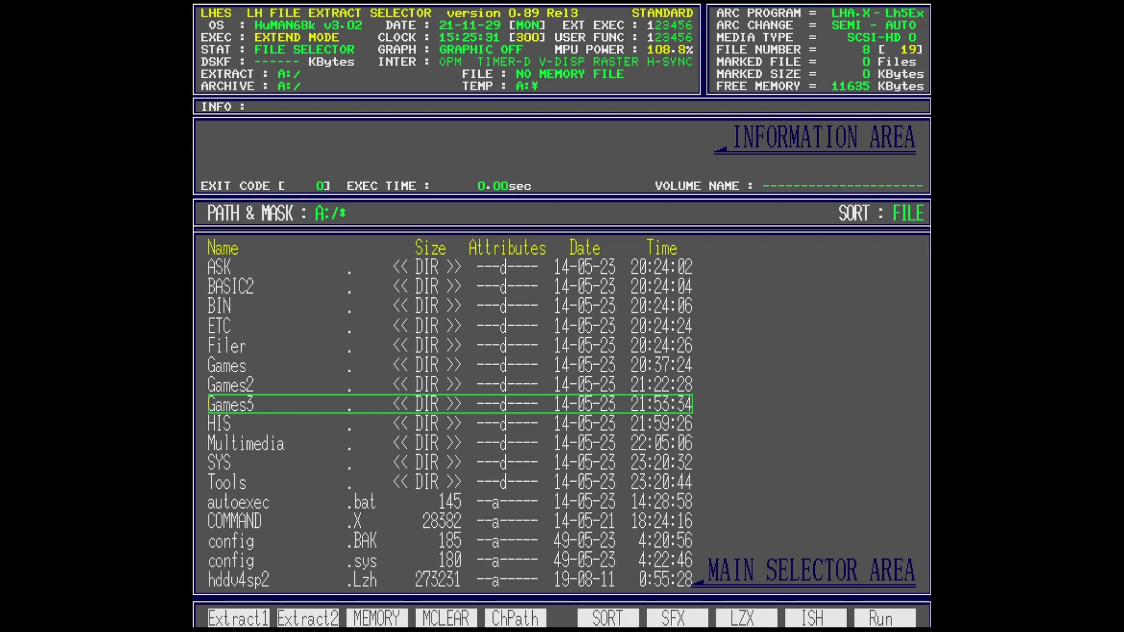
{"action": "key", "text": "Return"}
{"action": "key", "text": "Down"}
{"action": "key", "text": "Down"}
{"action": "key", "text": "Down"}
{"action": "key", "text": "Down"}
{"action": "key", "text": "Down"}
{"action": "key", "text": "Down"}
{"action": "key", "text": "Down"}
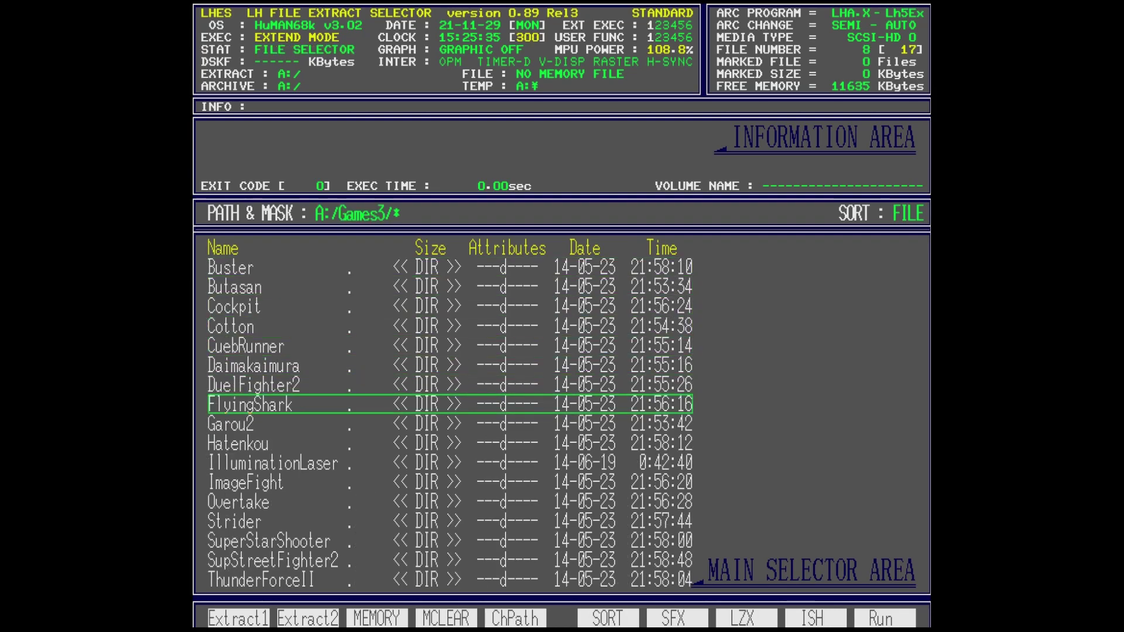
{"action": "key", "text": "Return"}
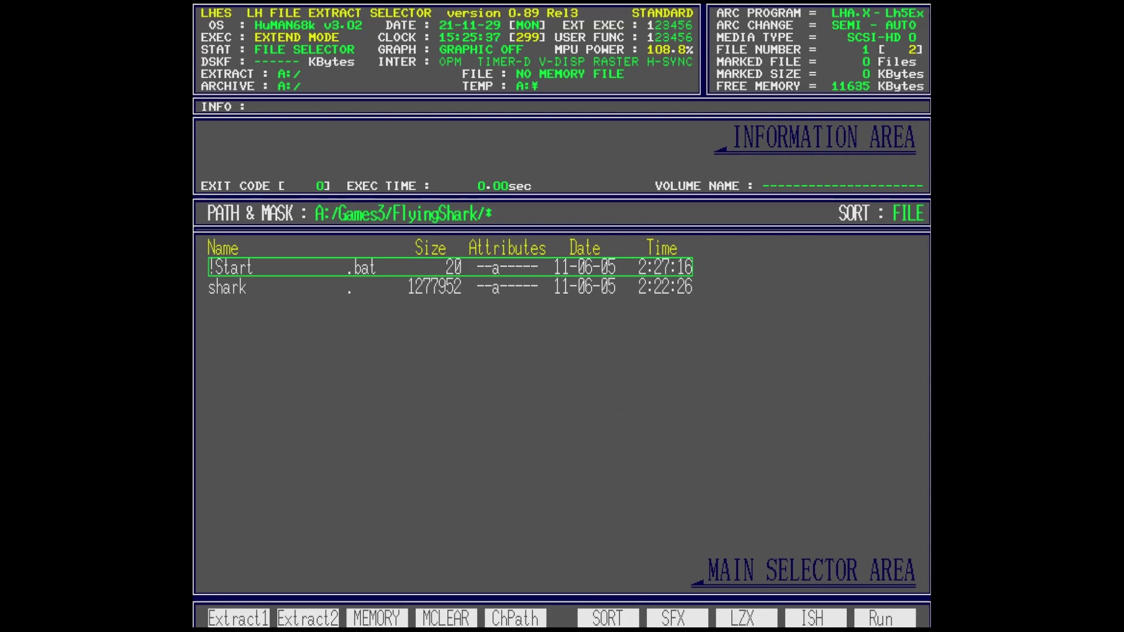
{"action": "key", "text": "BackSpace"}
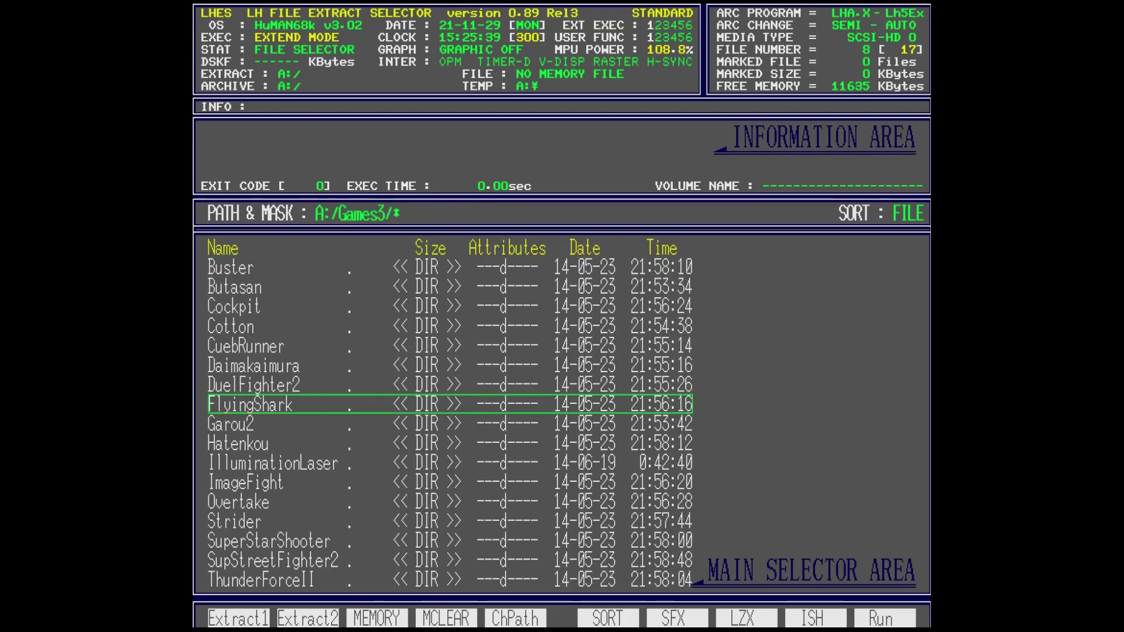
{"action": "key", "text": "Return"}
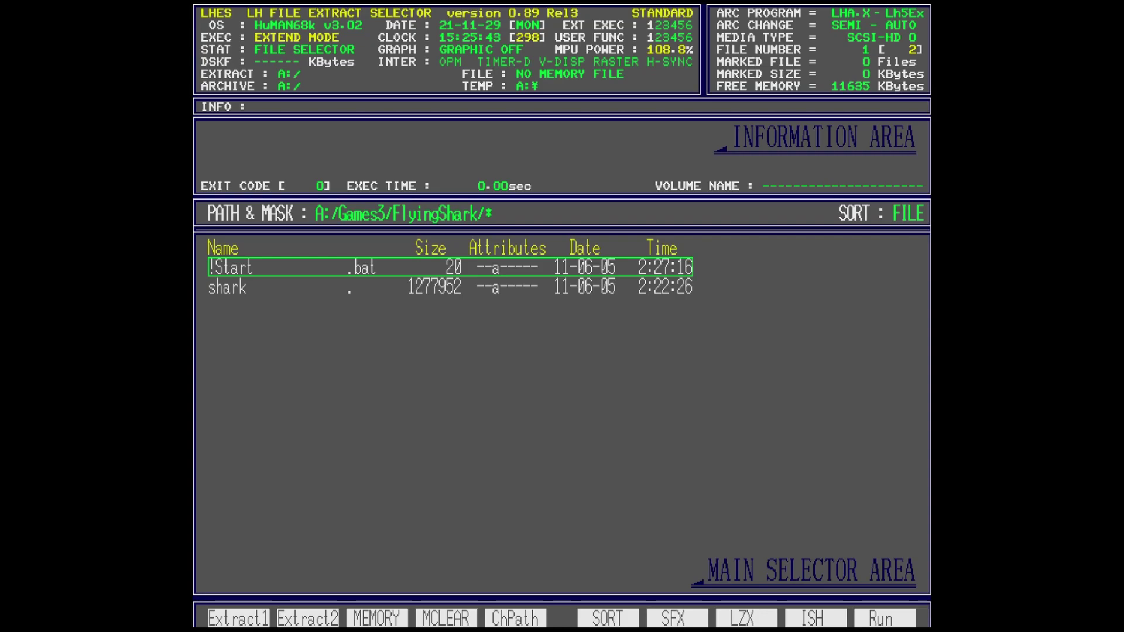
Run !Start.bat as an external program and choose Game Start on the Flying Shark title screen.
{"action": "key", "text": "Return"}
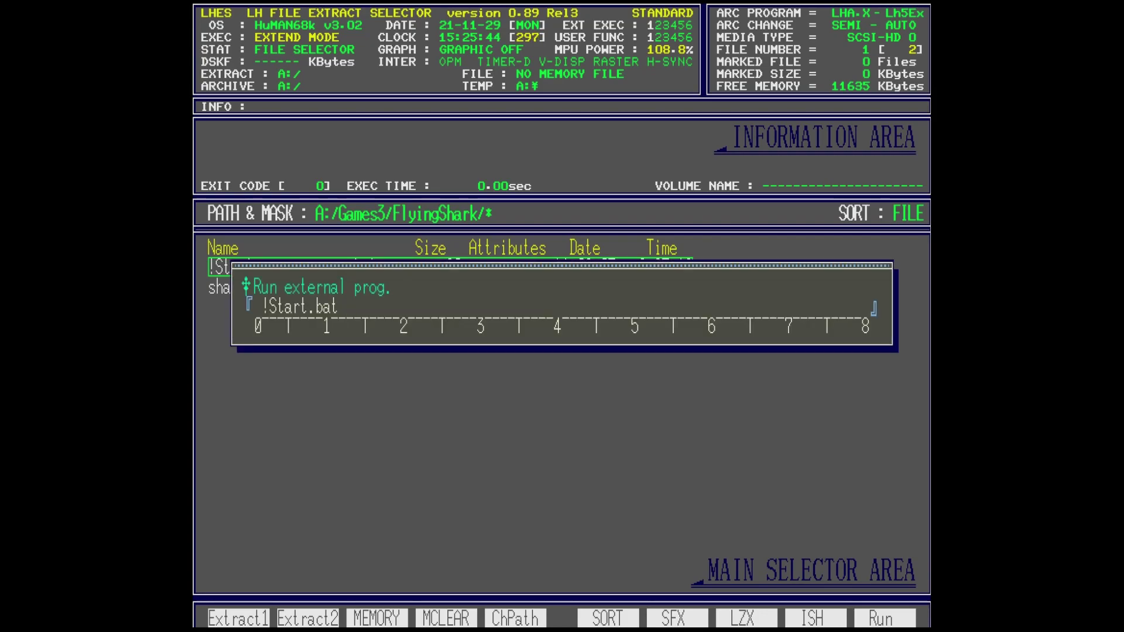
{"action": "key", "text": "Return"}
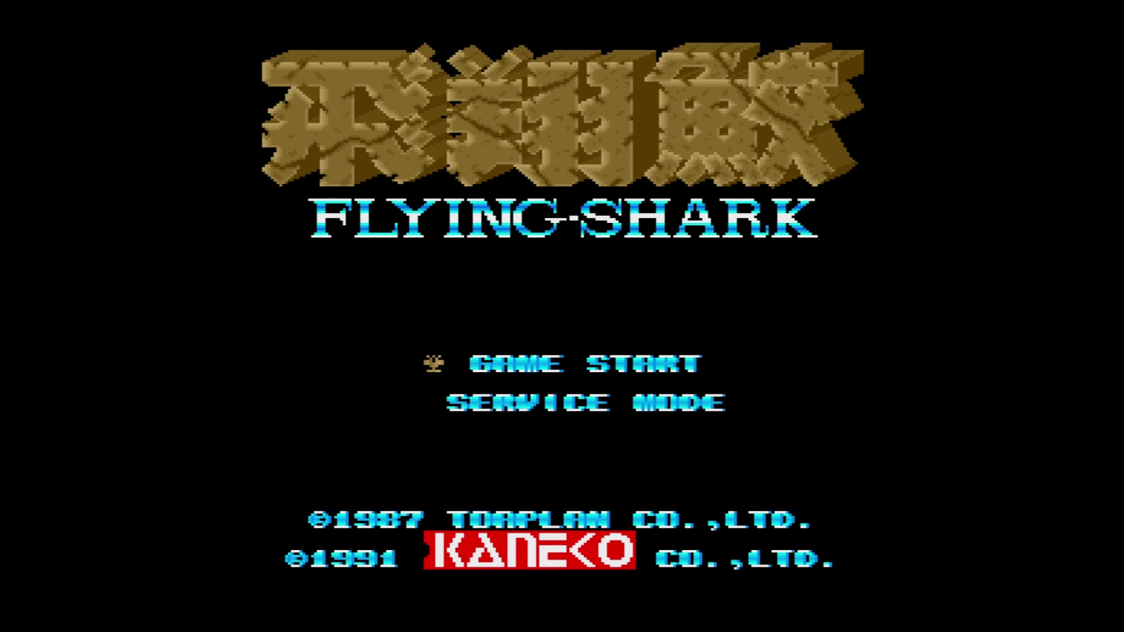
{"action": "key", "text": "Return"}
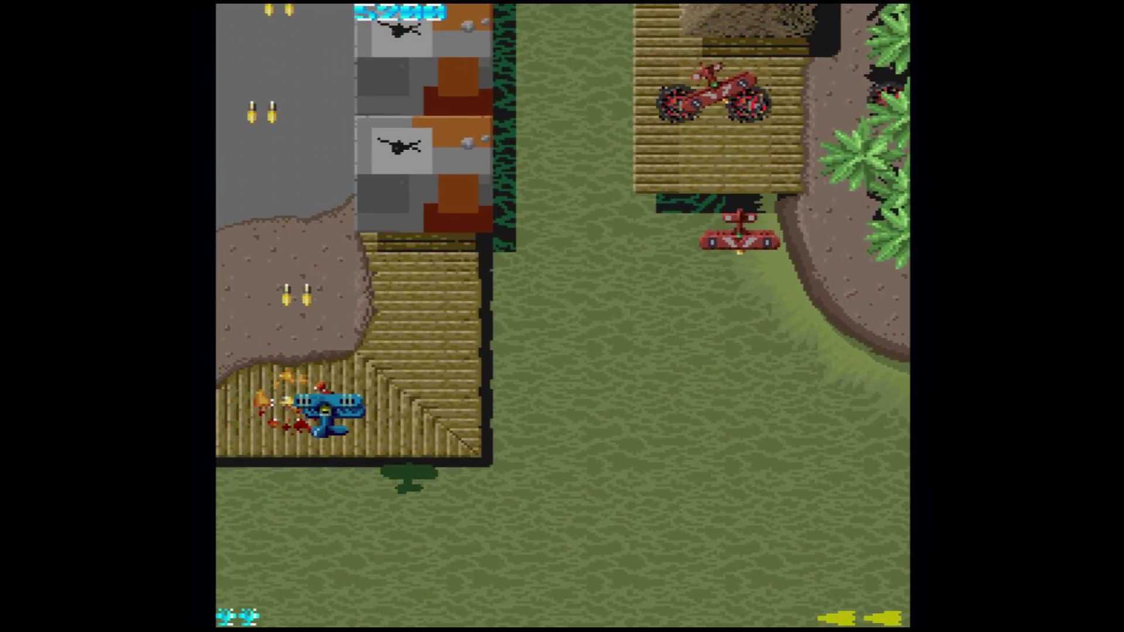
{"action": "key", "text": "Right"}
{"action": "key", "text": "Down"}
{"action": "key", "text": "Left"}
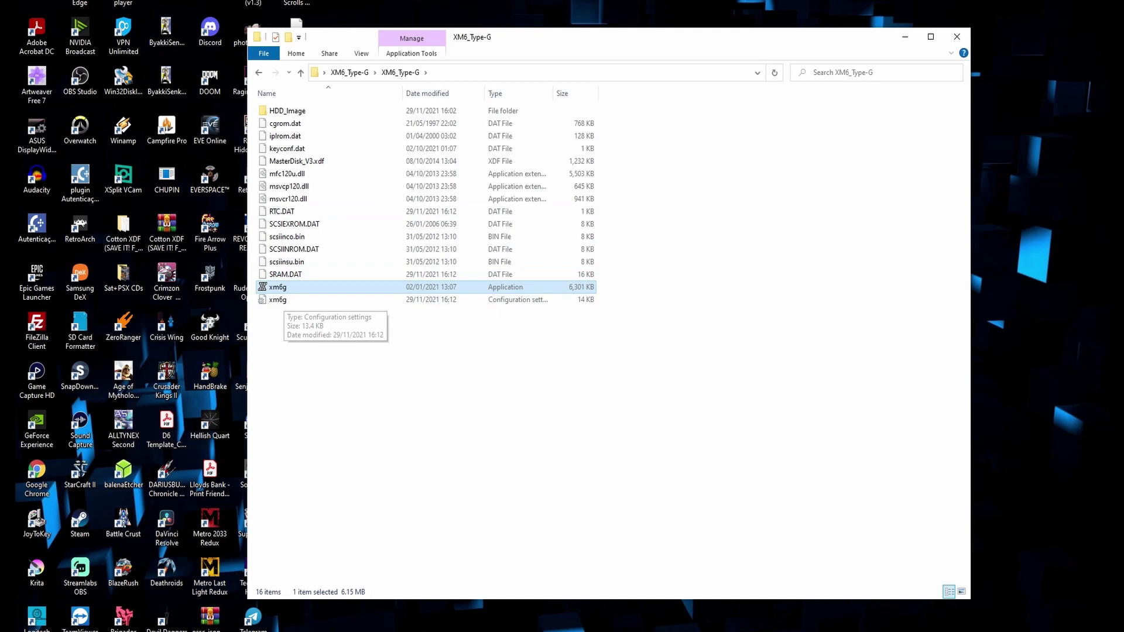
Launch the xm6g application from the XM6_Type-G folder again and maximize its window.
{"action": "key", "text": "Return"}
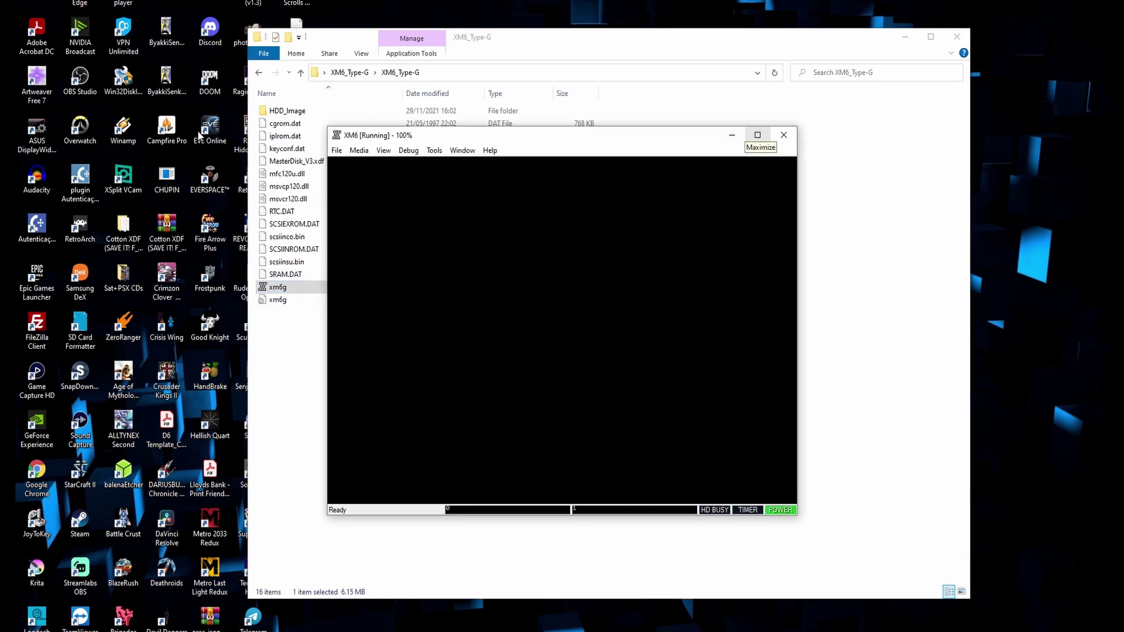
{"action": "left_click", "coordinate": [757, 134]}
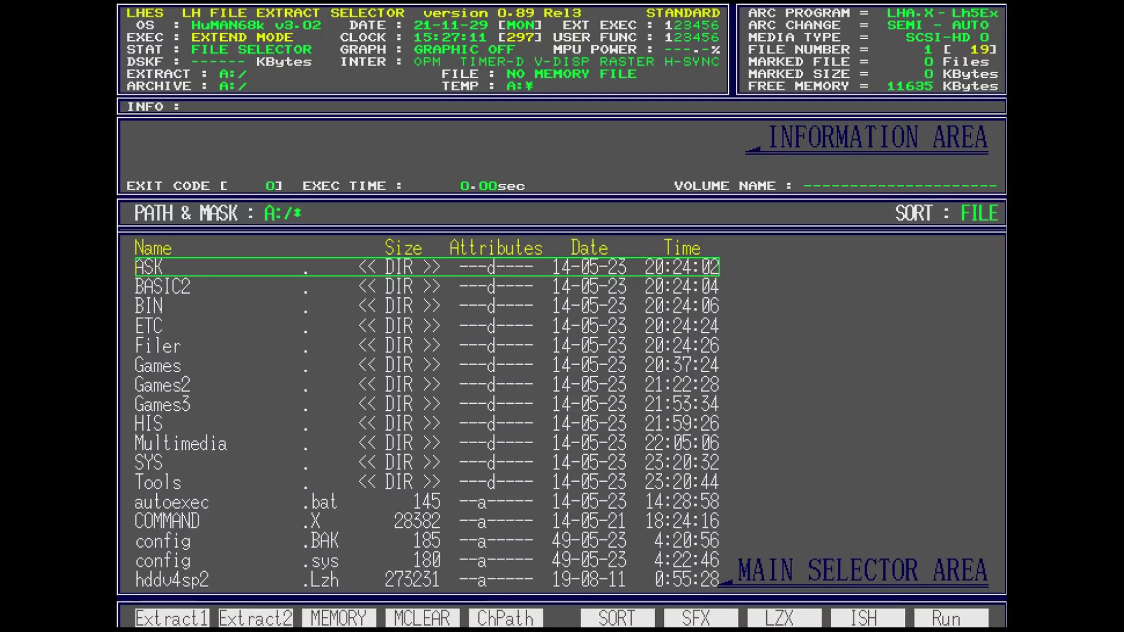
Open the Games2 folder in the root directory of drive A.
{"action": "key", "text": "Down"}
{"action": "key", "text": "Down"}
{"action": "key", "text": "Down"}
{"action": "key", "text": "Down"}
{"action": "key", "text": "Down"}
{"action": "key", "text": "Down"}
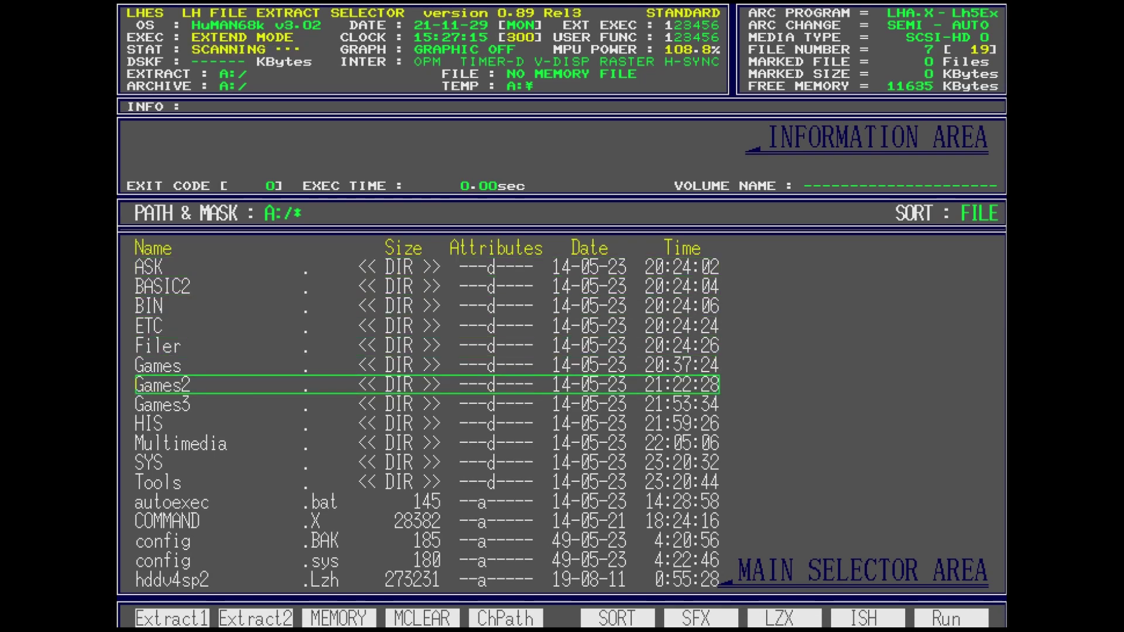
{"action": "key", "text": "Return"}
Examine the list of game folders inside Games2.
{"action": "key", "text": "Down"}
{"action": "key", "text": "Down"}
{"action": "key", "text": "Down"}
{"action": "key", "text": "Down"}
{"action": "key", "text": "Down"}
{"action": "key", "text": "Down"}
{"action": "key", "text": "Down"}
{"action": "key", "text": "Down"}
{"action": "key", "text": "Down"}
{"action": "key", "text": "Down"}
{"action": "key", "text": "Down"}
{"action": "key", "text": "Down"}
{"action": "key", "text": "Down"}
{"action": "key", "text": "Down"}
{"action": "key", "text": "Down"}
{"action": "key", "text": "Down"}
{"action": "key", "text": "Down"}
{"action": "key", "text": "Down"}
{"action": "key", "text": "Down"}
{"action": "key", "text": "Down"}
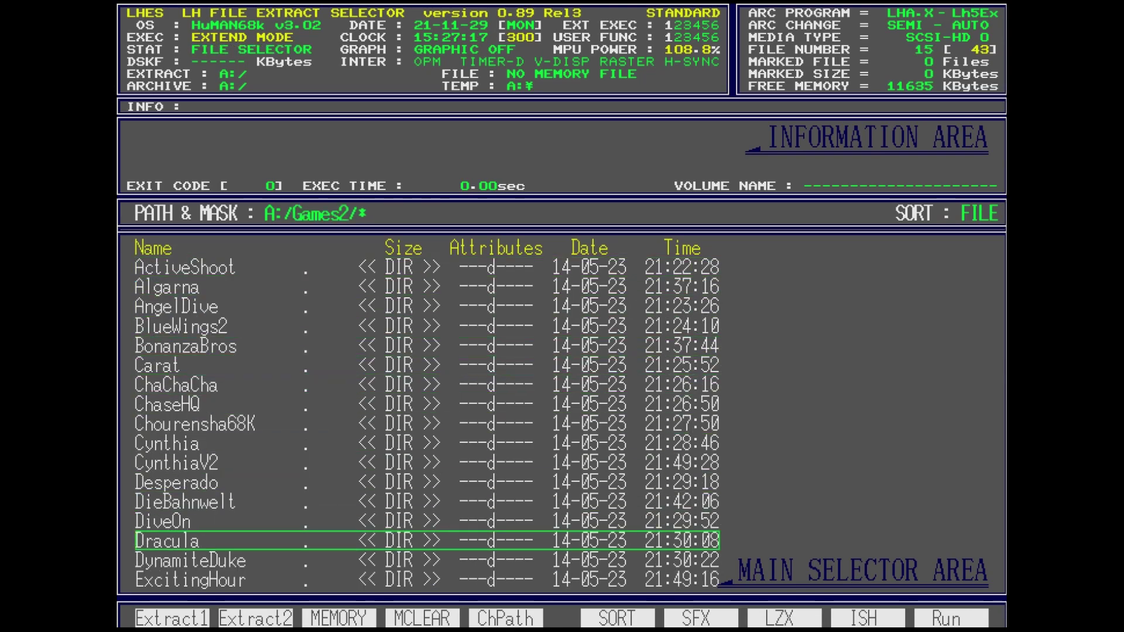
{"action": "key", "text": "Down"}
{"action": "key", "text": "Down"}
{"action": "key", "text": "Down"}
{"action": "key", "text": "Down"}
{"action": "key", "text": "Down"}
{"action": "key", "text": "Down"}
{"action": "key", "text": "Down"}
{"action": "key", "text": "Down"}
{"action": "key", "text": "Down"}
{"action": "key", "text": "Down"}
{"action": "key", "text": "Down"}
{"action": "key", "text": "Down"}
{"action": "key", "text": "Down"}
{"action": "key", "text": "Down"}
{"action": "key", "text": "Down"}
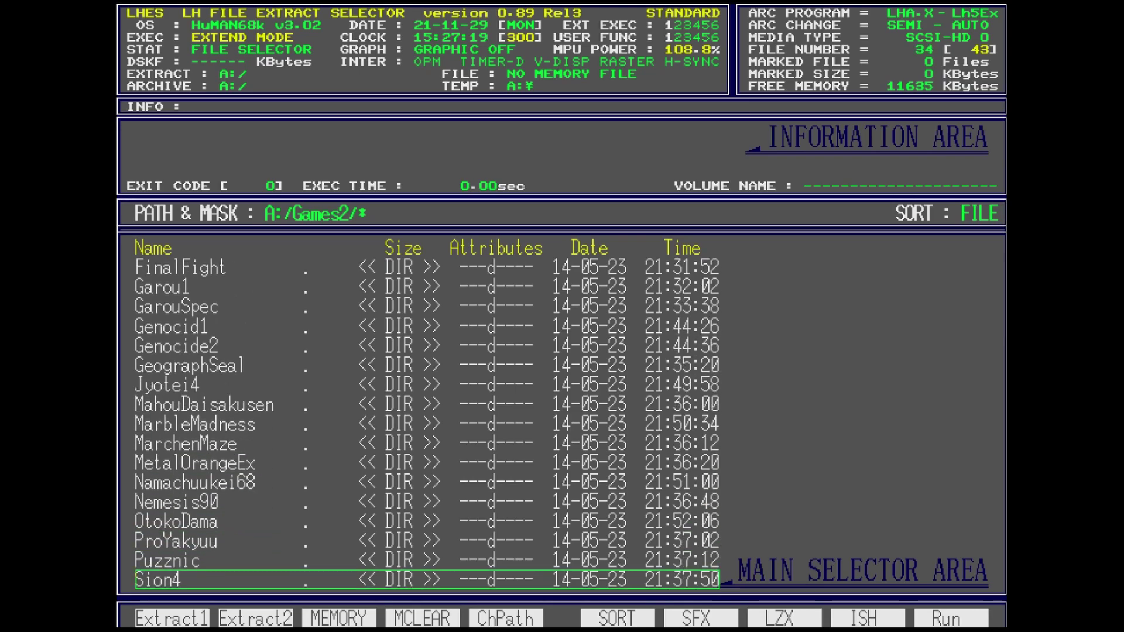
{"action": "key", "text": "Up"}
{"action": "key", "text": "Up"}
{"action": "key", "text": "Up"}
{"action": "key", "text": "Up"}
{"action": "key", "text": "Up"}
{"action": "key", "text": "Up"}
{"action": "key", "text": "Up"}
{"action": "key", "text": "Up"}
{"action": "key", "text": "Up"}
{"action": "key", "text": "Up"}
{"action": "key", "text": "Up"}
{"action": "key", "text": "Up"}
{"action": "key", "text": "Up"}
{"action": "key", "text": "Up"}
{"action": "key", "text": "Up"}
{"action": "key", "text": "Up"}
{"action": "key", "text": "Up"}
{"action": "key", "text": "Up"}
{"action": "key", "text": "Up"}
{"action": "key", "text": "Up"}
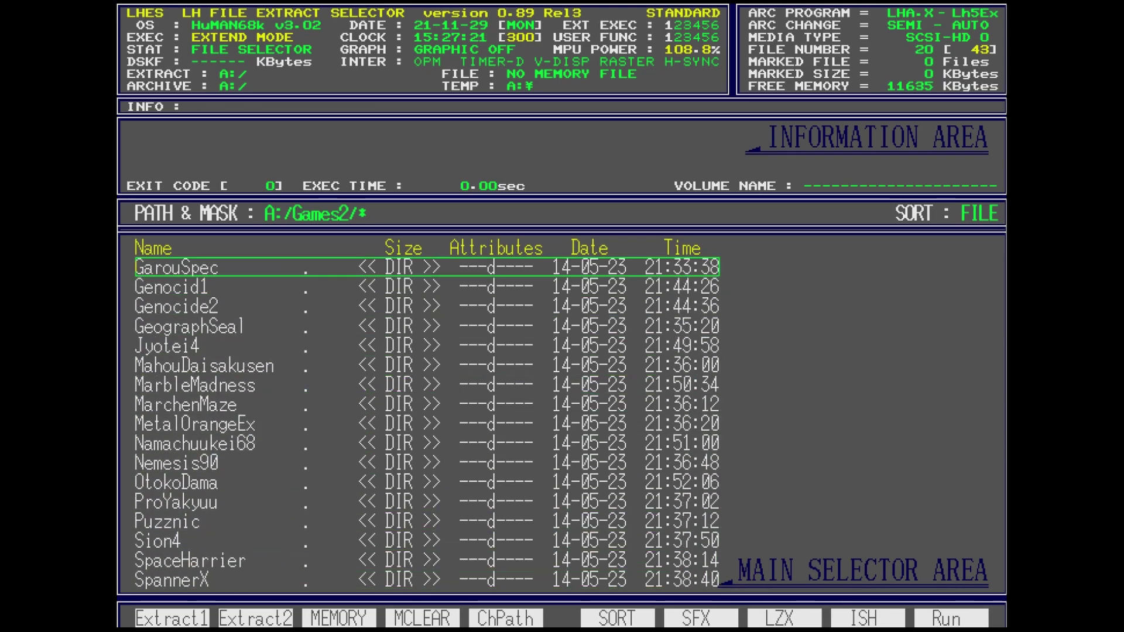
Return to the root directory of drive A and open the Games folder.
{"action": "key", "text": "BackSpace"}
{"action": "key", "text": "Up"}
{"action": "key", "text": "Return"}
Examine the list of game folders inside Games, from AfterBurner2 down to MadStalker.
{"action": "key", "text": "Down"}
{"action": "key", "text": "Down"}
{"action": "key", "text": "Down"}
{"action": "key", "text": "Down"}
{"action": "key", "text": "Down"}
{"action": "key", "text": "Down"}
{"action": "key", "text": "Down"}
{"action": "key", "text": "Down"}
{"action": "key", "text": "Down"}
{"action": "key", "text": "Down"}
{"action": "key", "text": "Down"}
{"action": "key", "text": "Down"}
{"action": "key", "text": "Down"}
{"action": "key", "text": "Down"}
{"action": "key", "text": "Down"}
{"action": "key", "text": "Down"}
{"action": "key", "text": "Down"}
{"action": "key", "text": "Down"}
{"action": "key", "text": "Down"}
{"action": "key", "text": "Down"}
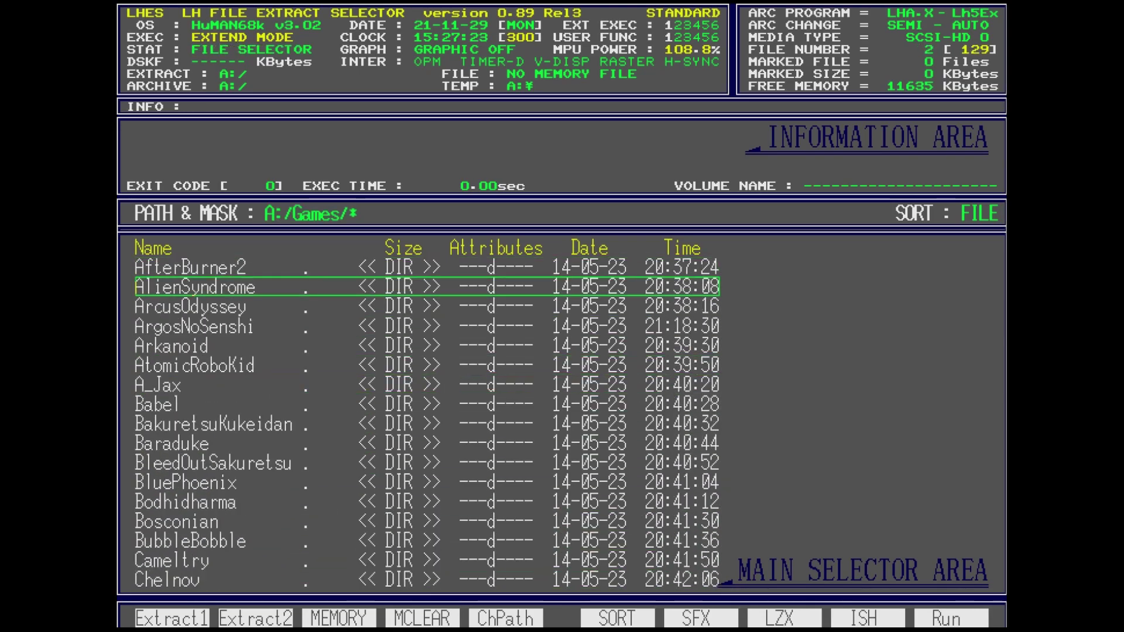
{"action": "key", "text": "Down"}
{"action": "key", "text": "Down"}
{"action": "key", "text": "Down"}
{"action": "key", "text": "Down"}
{"action": "key", "text": "Down"}
{"action": "key", "text": "Down"}
{"action": "key", "text": "Down"}
{"action": "key", "text": "Down"}
{"action": "key", "text": "Down"}
{"action": "key", "text": "Down"}
{"action": "key", "text": "Down"}
{"action": "key", "text": "Down"}
{"action": "key", "text": "Down"}
{"action": "key", "text": "Down"}
{"action": "key", "text": "Down"}
{"action": "key", "text": "Down"}
{"action": "key", "text": "Down"}
{"action": "key", "text": "Down"}
{"action": "key", "text": "Down"}
{"action": "key", "text": "Down"}
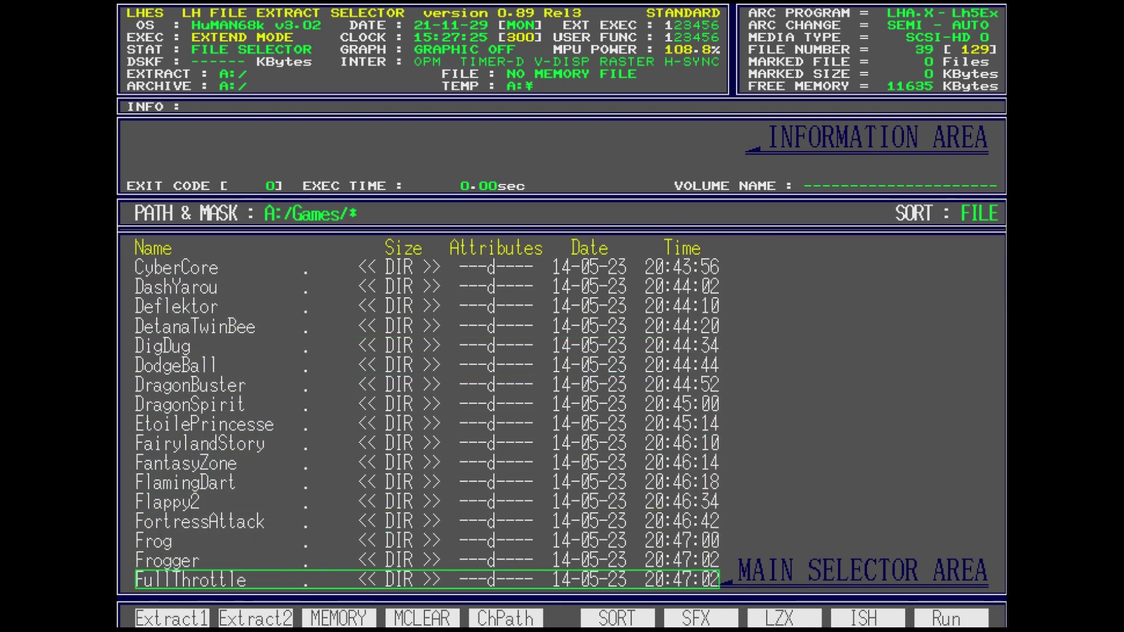
{"action": "key", "text": "Down"}
{"action": "key", "text": "Down"}
{"action": "key", "text": "Down"}
{"action": "key", "text": "Down"}
{"action": "key", "text": "Down"}
{"action": "key", "text": "Down"}
{"action": "key", "text": "Down"}
{"action": "key", "text": "Down"}
{"action": "key", "text": "Down"}
{"action": "key", "text": "Down"}
{"action": "key", "text": "Down"}
{"action": "key", "text": "Down"}
{"action": "key", "text": "Down"}
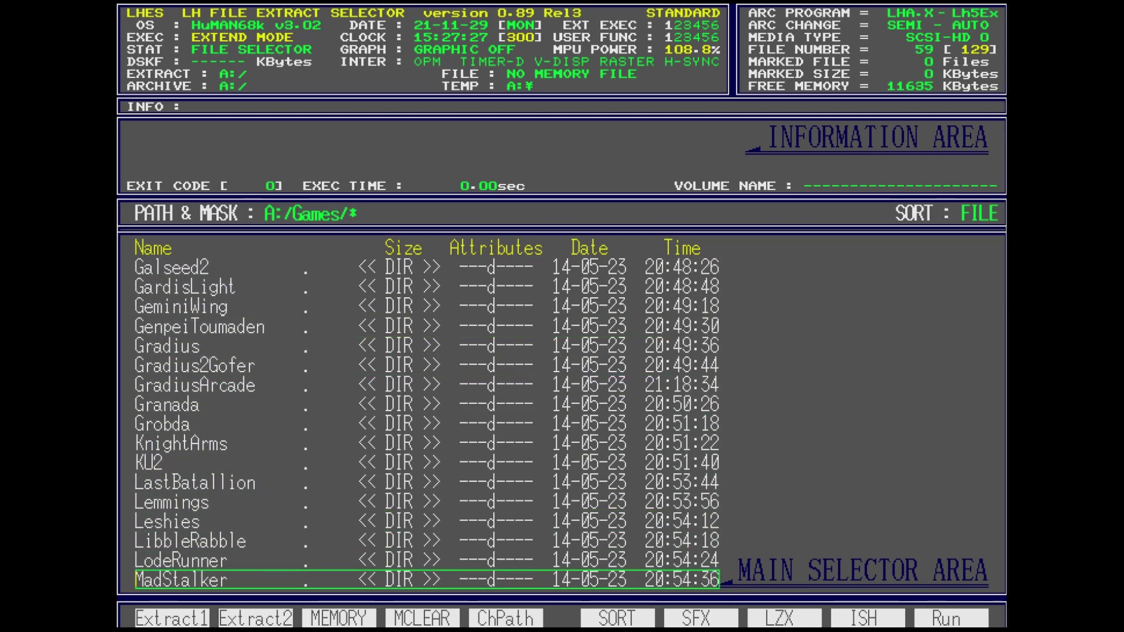
Go back to the root directory of drive A and open the Games3 folder.
{"action": "key", "text": "BackSpace"}
{"action": "key", "text": "Down"}
{"action": "key", "text": "Down"}
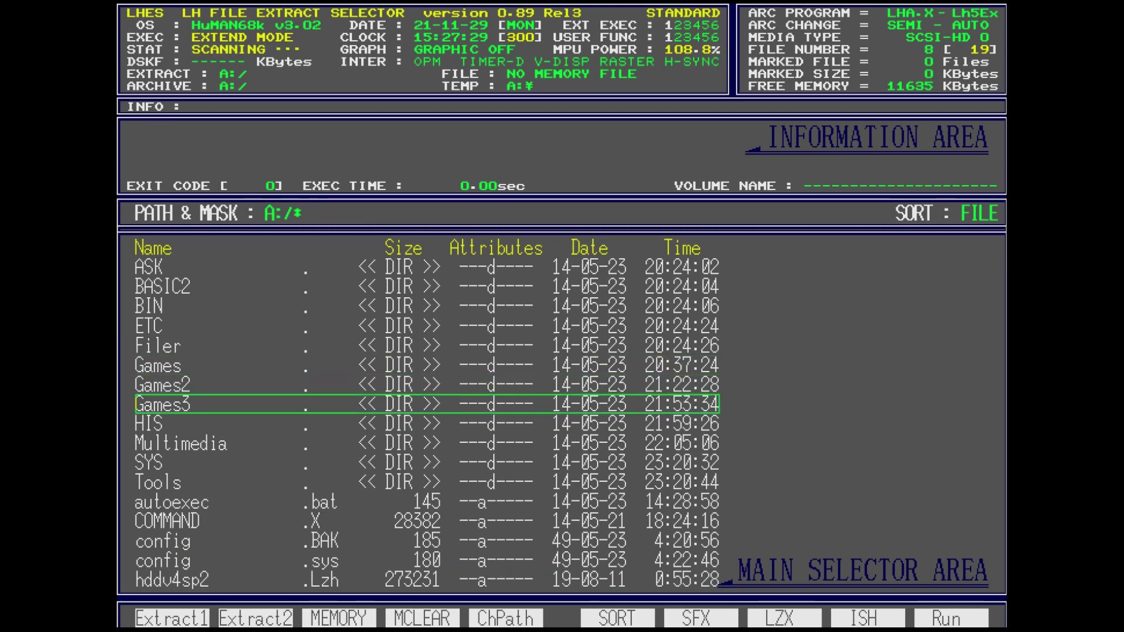
{"action": "key", "text": "Return"}
Examine the list of game folders inside Games3.
{"action": "key", "text": "Down"}
{"action": "key", "text": "Down"}
{"action": "key", "text": "Down"}
{"action": "key", "text": "Down"}
{"action": "key", "text": "Down"}
{"action": "key", "text": "Down"}
{"action": "key", "text": "Down"}
{"action": "key", "text": "Down"}
{"action": "key", "text": "Down"}
{"action": "key", "text": "Down"}
{"action": "key", "text": "Down"}
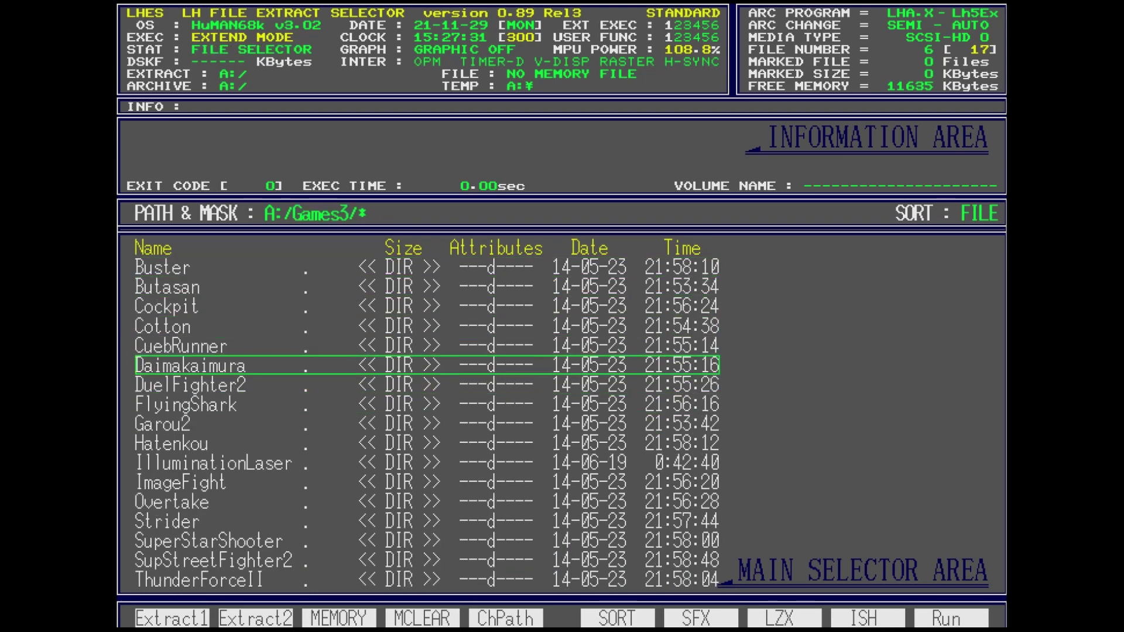
{"action": "key", "text": "Down"}
{"action": "key", "text": "Down"}
{"action": "key", "text": "Down"}
{"action": "key", "text": "Down"}
{"action": "key", "text": "Up"}
{"action": "key", "text": "Up"}
{"action": "key", "text": "Up"}
{"action": "key", "text": "Up"}
{"action": "key", "text": "Up"}
{"action": "key", "text": "Up"}
{"action": "key", "text": "Up"}
{"action": "key", "text": "Up"}
{"action": "key", "text": "Up"}
{"action": "key", "text": "Up"}
{"action": "key", "text": "Up"}
{"action": "key", "text": "Up"}
{"action": "key", "text": "Up"}
{"action": "key", "text": "Up"}
{"action": "key", "text": "Up"}
Leave Games3 and open the Games folder in the root directory of drive A again.
{"action": "key", "text": "BackSpace"}
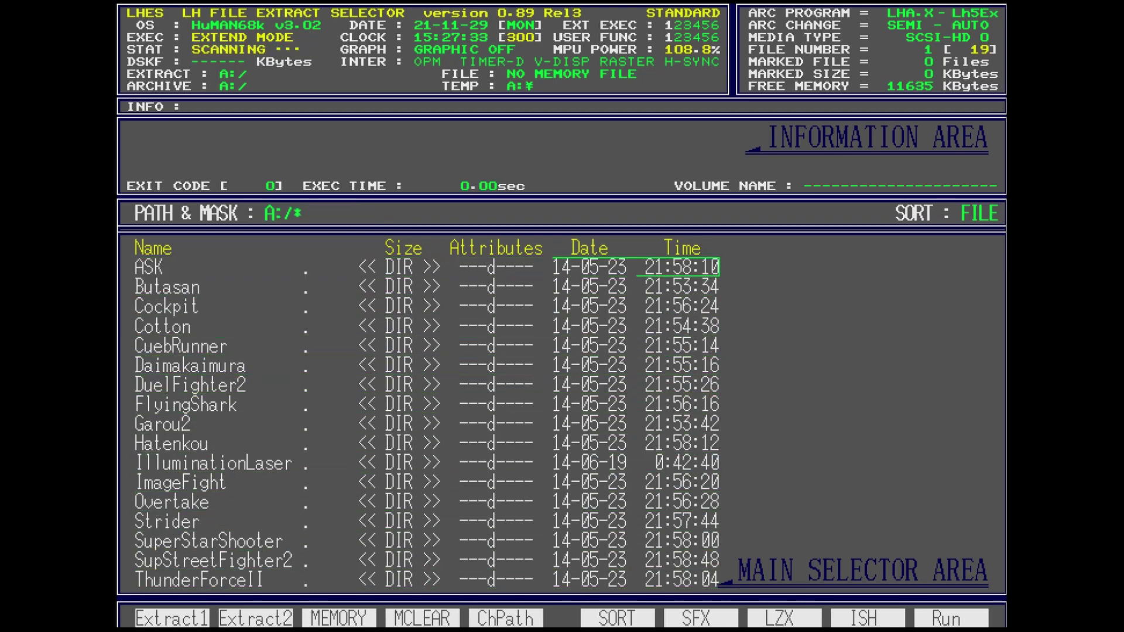
{"action": "key", "text": "Up"}
{"action": "key", "text": "Return"}
Open the TigerHeli folder inside Games and run its !Start.bat as an external program.
{"action": "key", "text": "Down"}
{"action": "key", "text": "Down"}
{"action": "key", "text": "Down"}
{"action": "key", "text": "Down"}
{"action": "key", "text": "Down"}
{"action": "key", "text": "Down"}
{"action": "key", "text": "Down"}
{"action": "key", "text": "Down"}
{"action": "key", "text": "Down"}
{"action": "key", "text": "Down"}
{"action": "key", "text": "Down"}
{"action": "key", "text": "Down"}
{"action": "key", "text": "Down"}
{"action": "key", "text": "Down"}
{"action": "key", "text": "Down"}
{"action": "key", "text": "Down"}
{"action": "key", "text": "Down"}
{"action": "key", "text": "Down"}
{"action": "key", "text": "Down"}
{"action": "key", "text": "Down"}
{"action": "key", "text": "Down"}
{"action": "key", "text": "Down"}
{"action": "key", "text": "Down"}
{"action": "key", "text": "Down"}
{"action": "key", "text": "Down"}
{"action": "key", "text": "Down"}
{"action": "key", "text": "Down"}
{"action": "key", "text": "Down"}
{"action": "key", "text": "Down"}
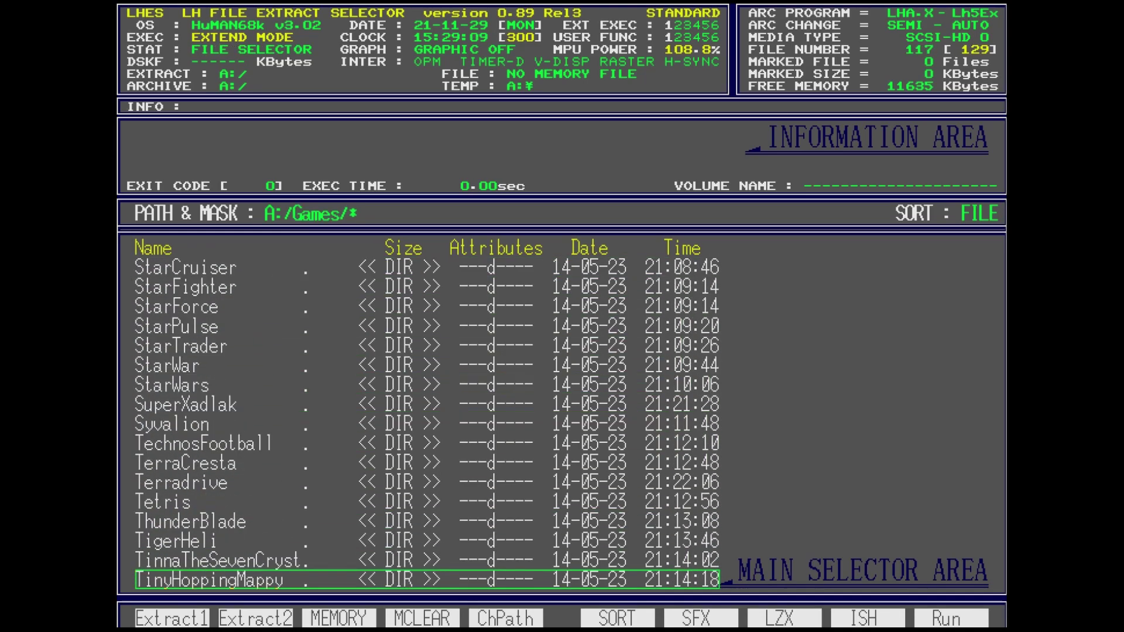
{"action": "key", "text": "Down"}
{"action": "key", "text": "Up"}
{"action": "key", "text": "Up"}
{"action": "key", "text": "Up"}
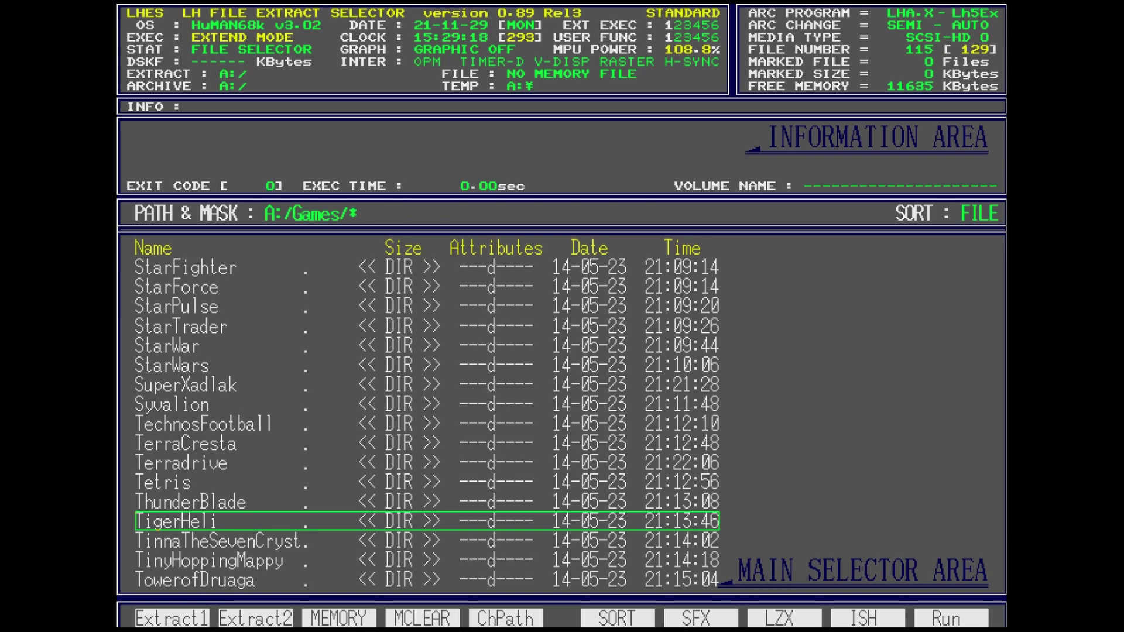
{"action": "key", "text": "Return"}
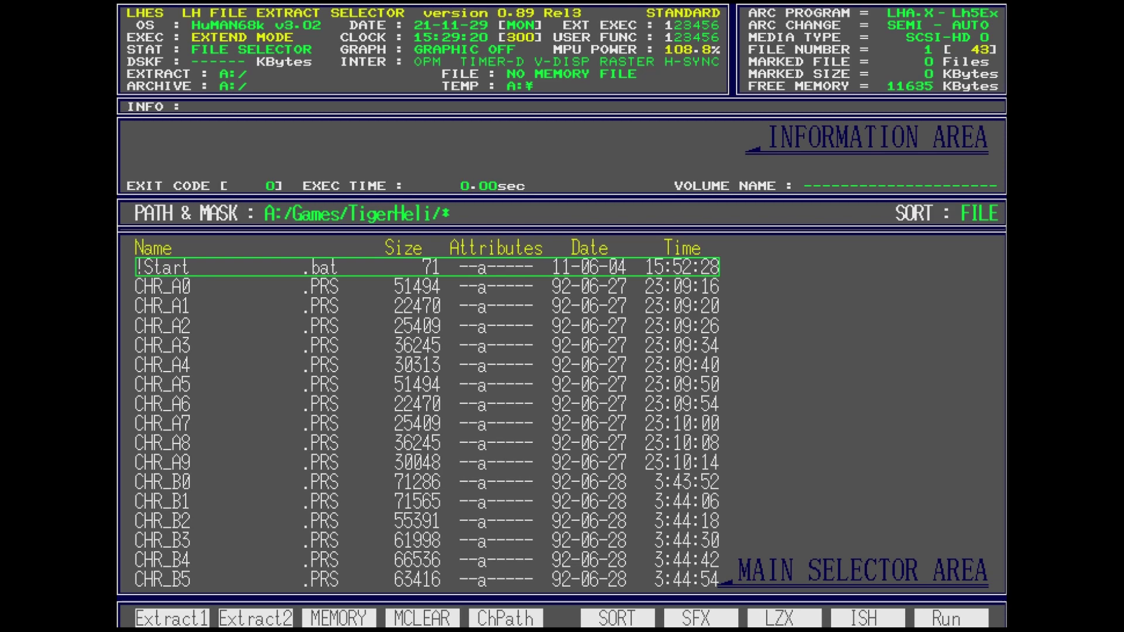
{"action": "key", "text": "Return"}
{"action": "key", "text": "Return"}
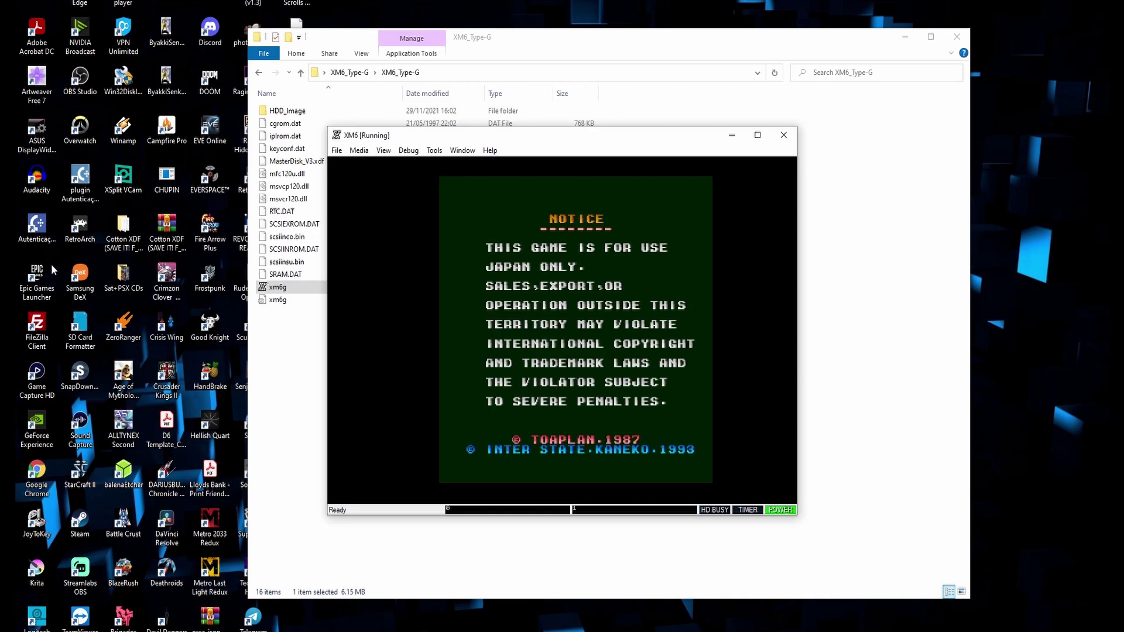
Open the emulator's software keyboard and use it to insert credits for the Tiger game.
{"action": "left_click", "coordinate": [336, 150]}
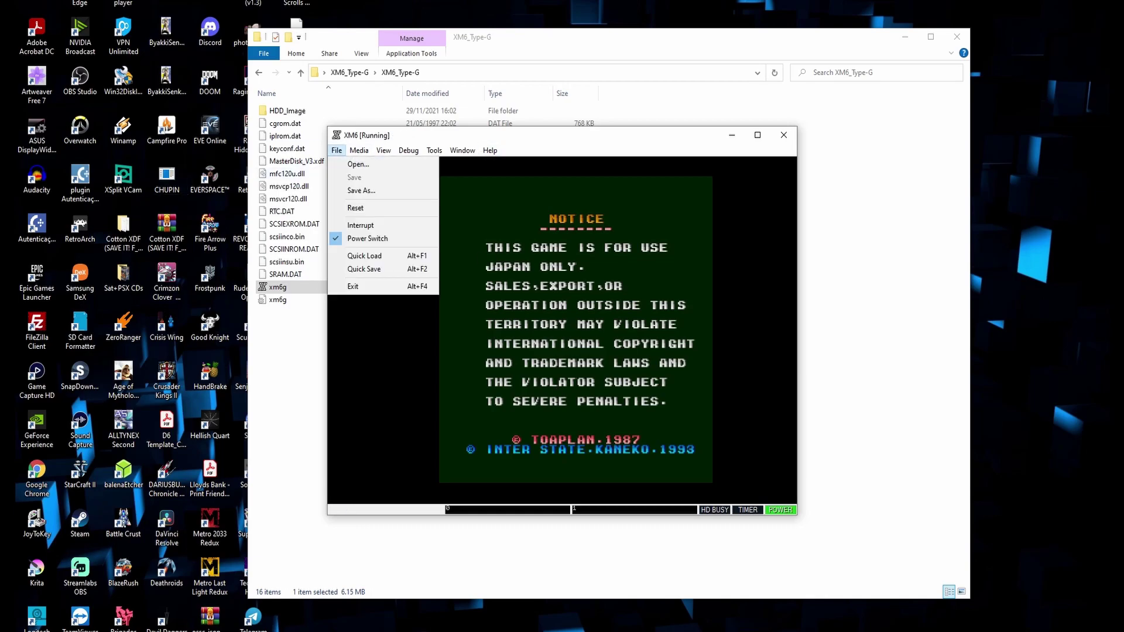
{"action": "mouse_move", "coordinate": [384, 151]}
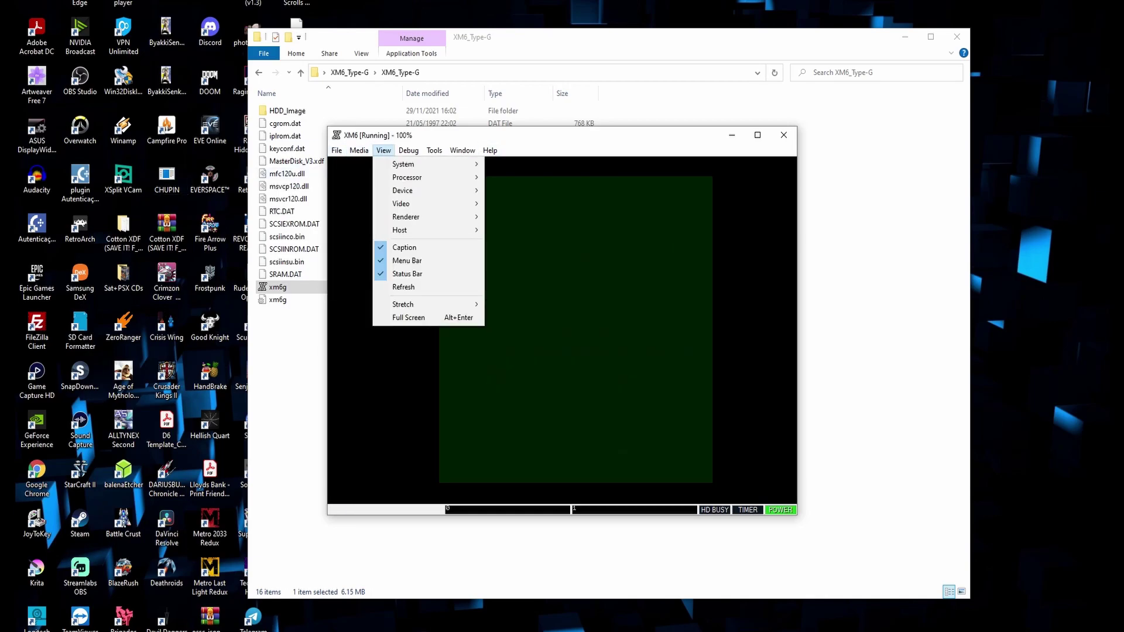
{"action": "mouse_move", "coordinate": [435, 151]}
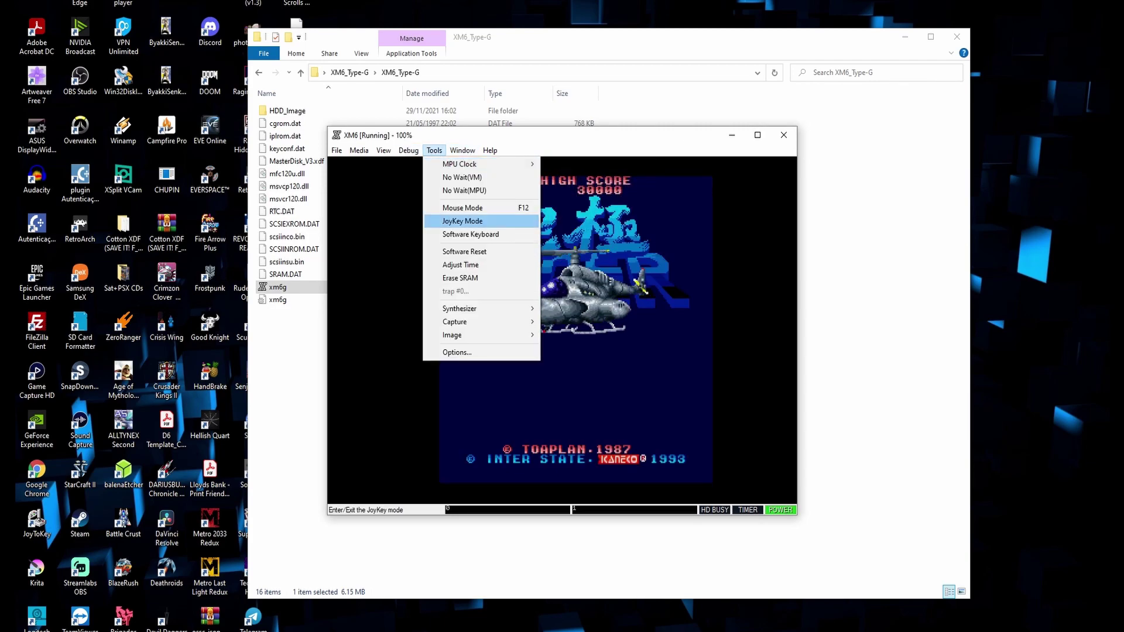
{"action": "left_click", "coordinate": [471, 234]}
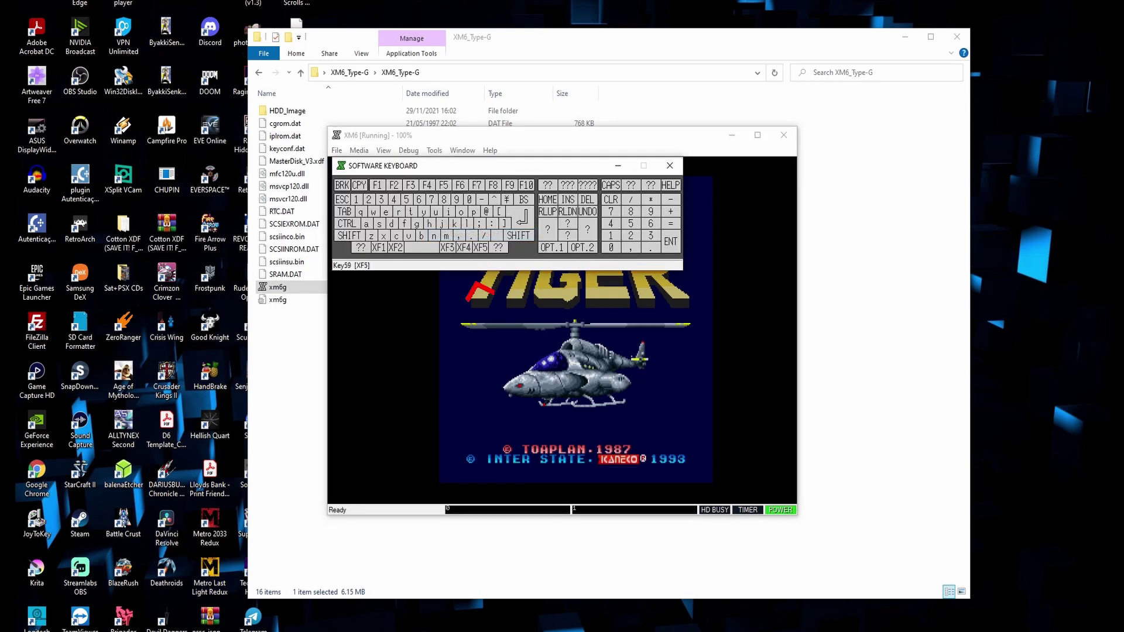
{"action": "left_click", "coordinate": [447, 246]}
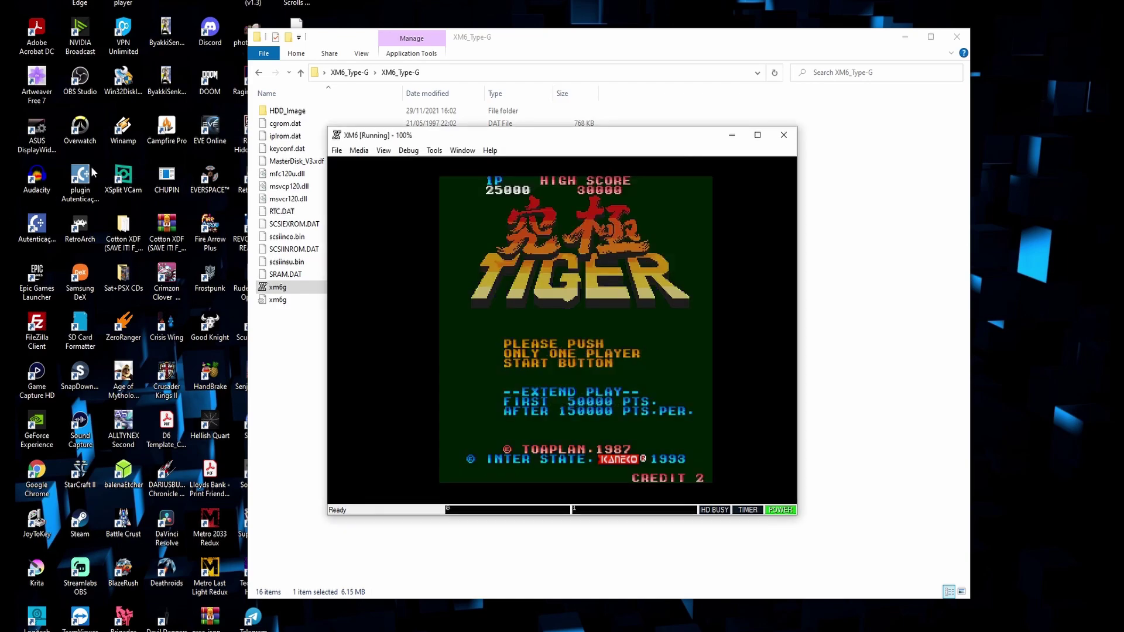
Switch the emulator to full screen and start a one-player game of Tiger.
{"action": "key", "text": "alt+Return"}
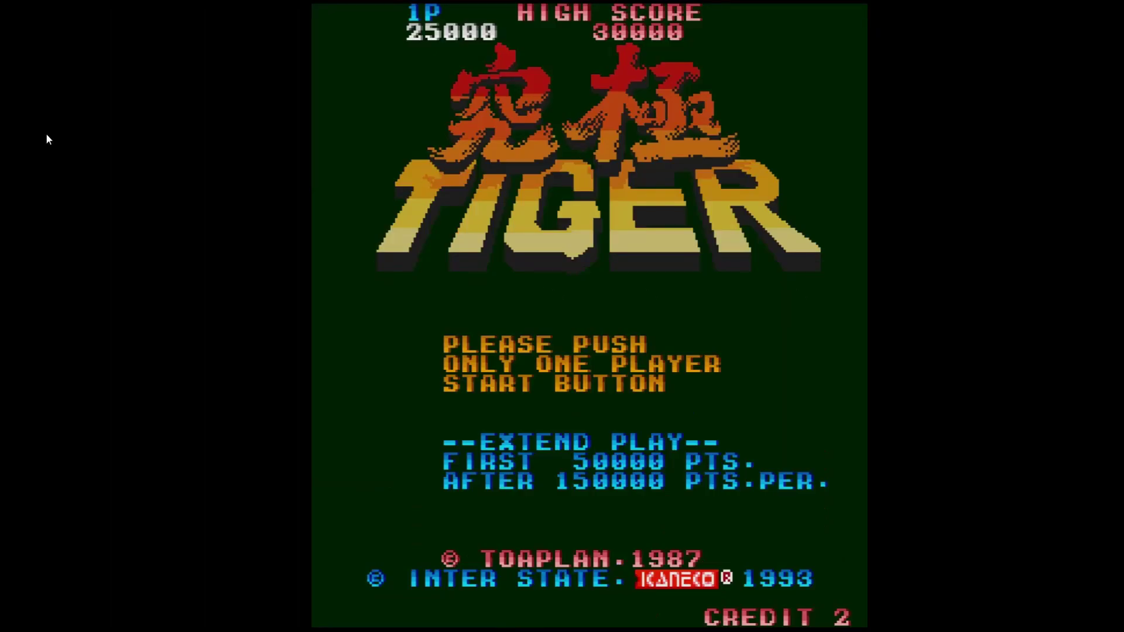
{"action": "key", "text": "space"}
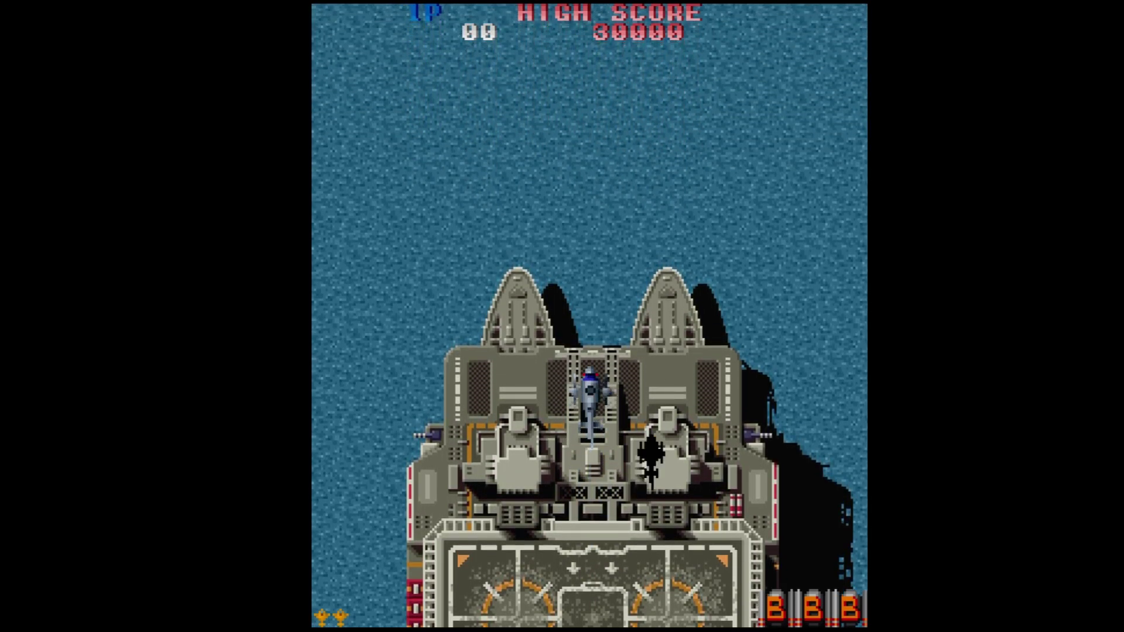
Steer the helicopter off the carrier to the left and fire several shots over the water.
{"action": "key", "text": "Left"}
{"action": "key", "text": "Down"}
{"action": "key", "text": "ctrl"}
{"action": "key", "text": "ctrl"}
{"action": "key", "text": "ctrl"}
{"action": "key", "text": "ctrl"}
{"action": "key", "text": "Right"}
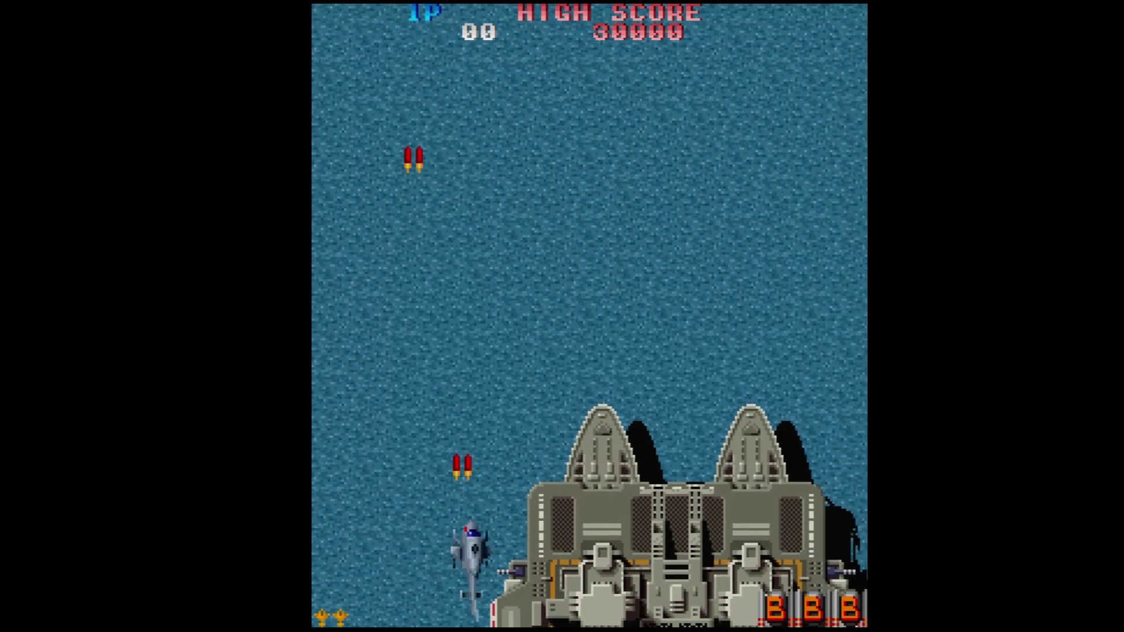
Fly the Tiger helicopter over the water beside the carrier, moving in all directions and firing repeated shots.
{"action": "key", "text": "Up"}
{"action": "key", "text": "ctrl"}
{"action": "key", "text": "ctrl"}
{"action": "key", "text": "ctrl"}
{"action": "key", "text": "ctrl"}
{"action": "key", "text": "Left"}
{"action": "key", "text": "Down"}
{"action": "key", "text": "Up"}
{"action": "key", "text": "Right"}
{"action": "key", "text": "Right"}
{"action": "key", "text": "Down"}
{"action": "key", "text": "ctrl"}
{"action": "key", "text": "Up"}
{"action": "key", "text": "Left"}
{"action": "key", "text": "Left"}
{"action": "key", "text": "ctrl"}
{"action": "key", "text": "ctrl"}
{"action": "key", "text": "ctrl"}
{"action": "key", "text": "ctrl"}
{"action": "key", "text": "ctrl"}
{"action": "key", "text": "ctrl"}
{"action": "key", "text": "ctrl"}
{"action": "key", "text": "Down"}
{"action": "key", "text": "Right"}
{"action": "key", "text": "Left"}
{"action": "key", "text": "Left"}
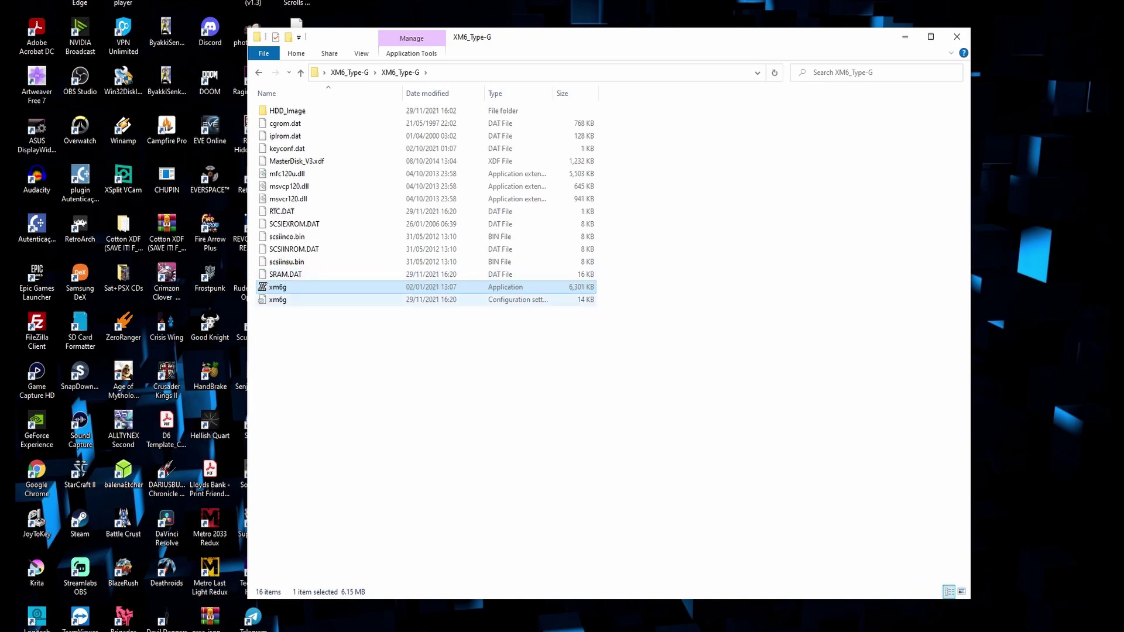
Launch xm6g from the XM6_Type-G folder and open the emulator's options.
{"action": "double_click", "coordinate": [277, 287]}
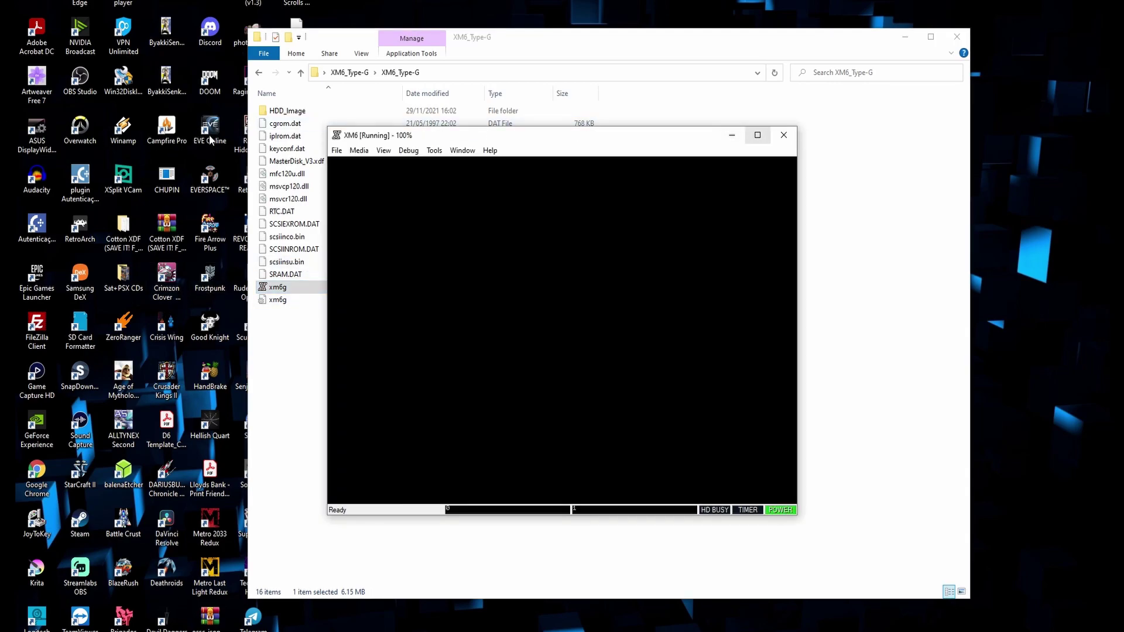
{"action": "left_click", "coordinate": [435, 151]}
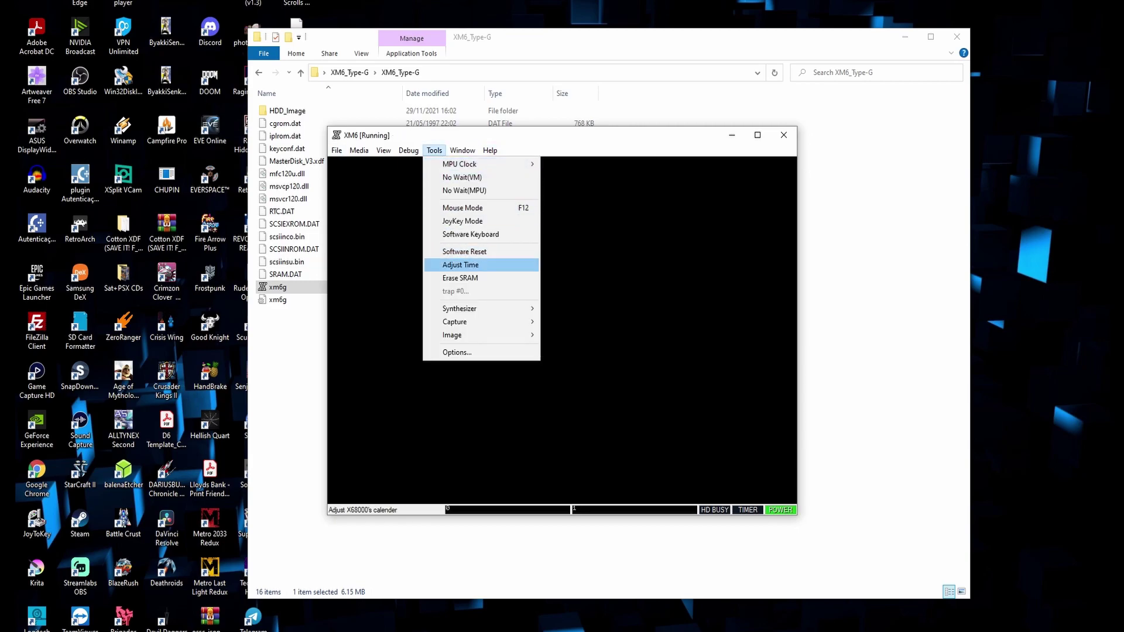
{"action": "key", "text": "Up"}
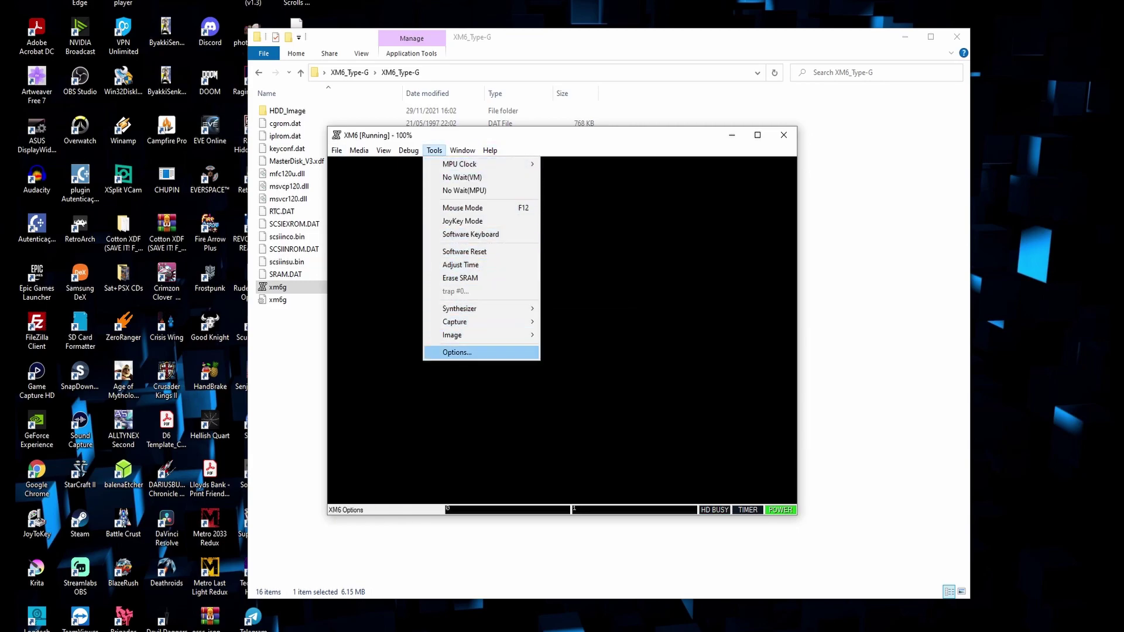
{"action": "key", "text": "Return"}
{"action": "key", "text": "alt+Down"}
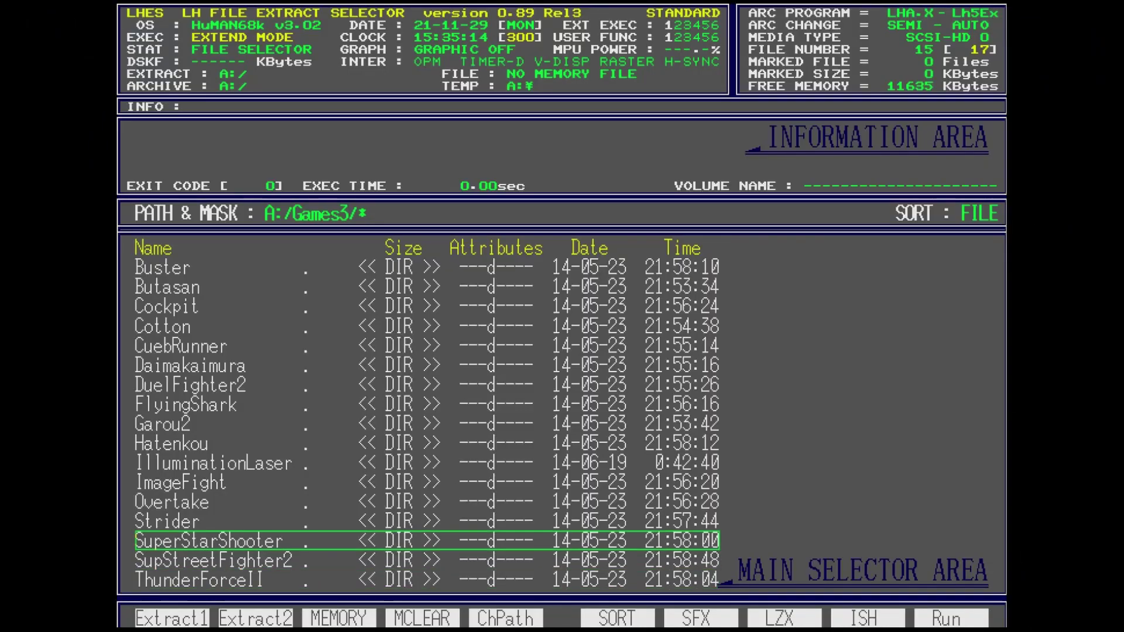
Look through the game folders listed in A:/Games3, up and down to ThunderForceII.
{"action": "key", "text": "Up"}
{"action": "key", "text": "Up"}
{"action": "key", "text": "Up"}
{"action": "key", "text": "Up"}
{"action": "key", "text": "Up"}
{"action": "key", "text": "Up"}
{"action": "key", "text": "Up"}
{"action": "key", "text": "Up"}
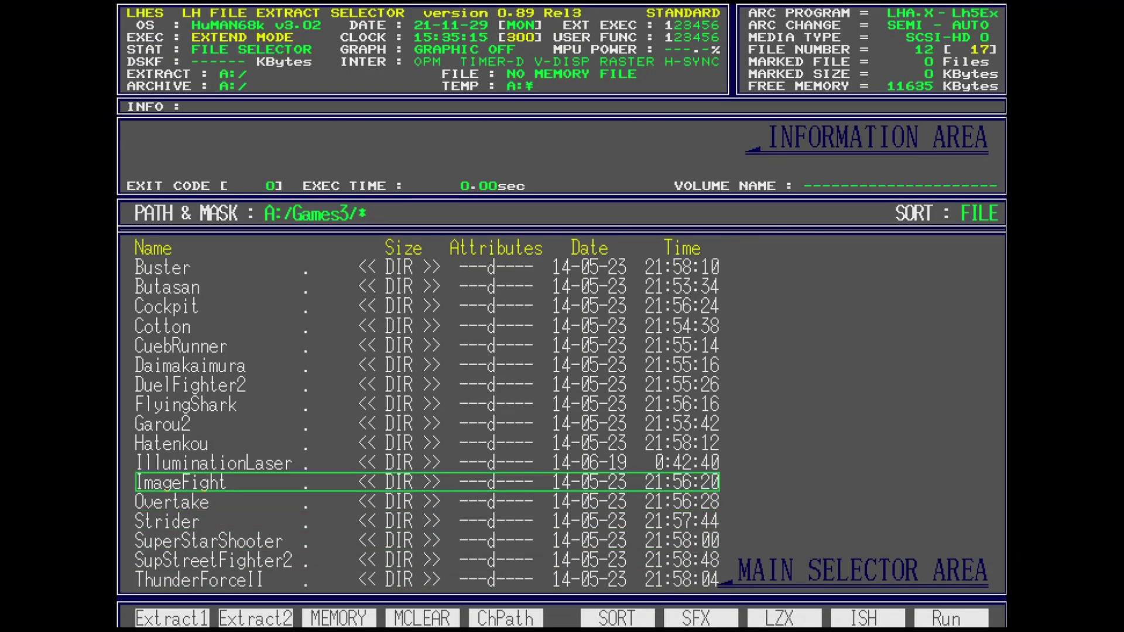
{"action": "key", "text": "Down"}
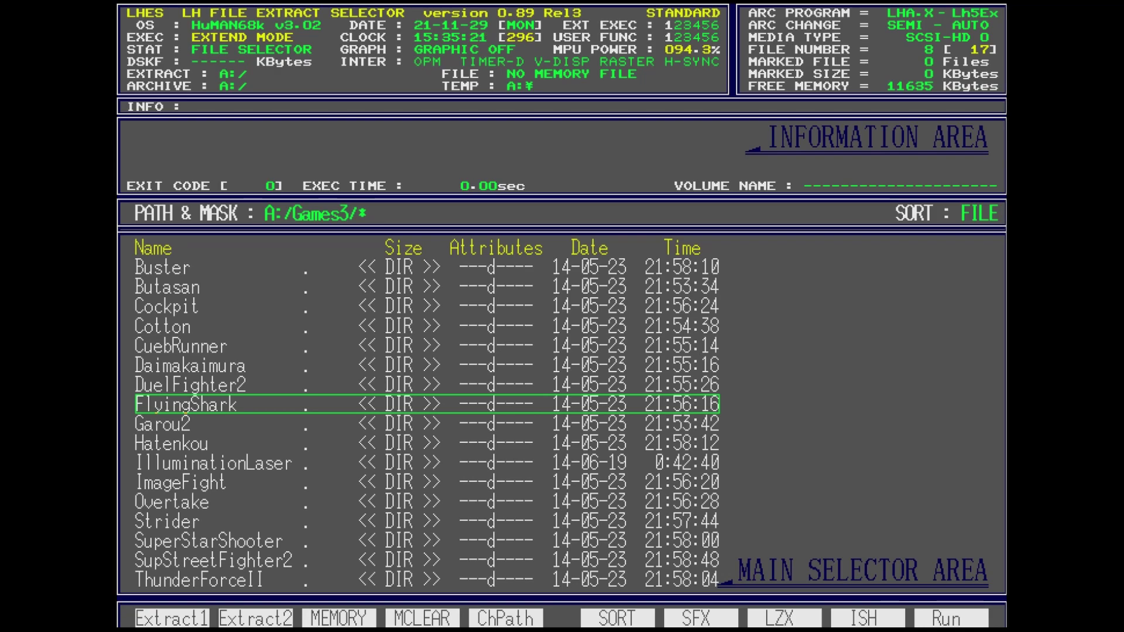
{"action": "key", "text": "Down"}
{"action": "key", "text": "Down"}
{"action": "key", "text": "Down"}
{"action": "key", "text": "Down"}
{"action": "key", "text": "Down"}
{"action": "key", "text": "Down"}
{"action": "key", "text": "Down"}
{"action": "key", "text": "Down"}
{"action": "key", "text": "Down"}
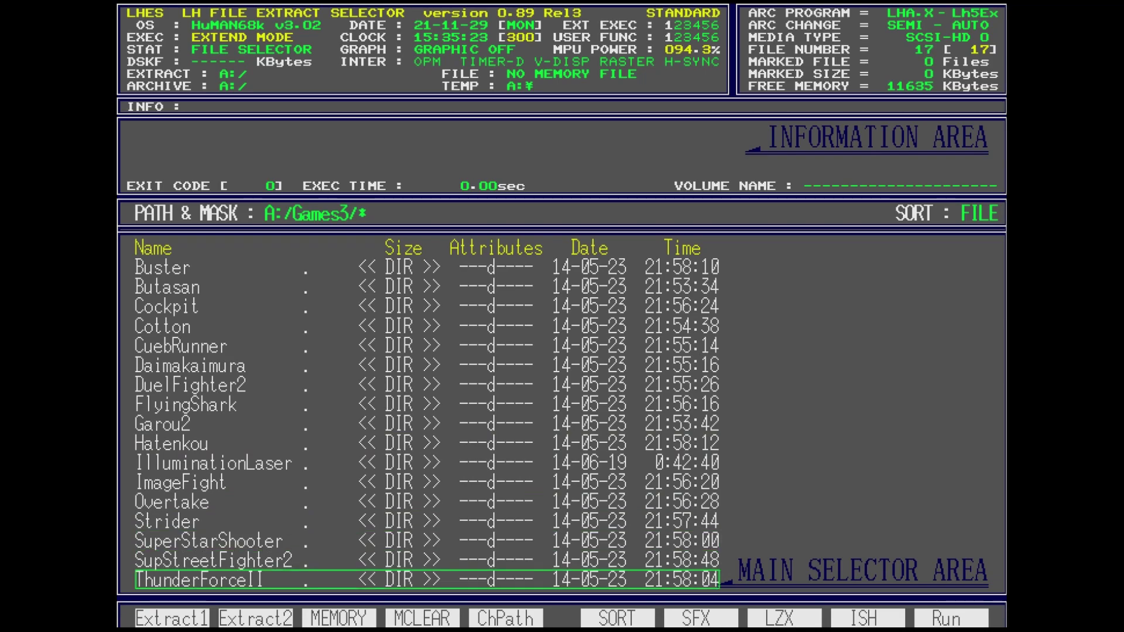
Open the Daimakaimura folder in A:/Games3 and launch the game from it.
{"action": "key", "text": "Up"}
{"action": "key", "text": "Up"}
{"action": "key", "text": "Up"}
{"action": "key", "text": "Up"}
{"action": "key", "text": "Up"}
{"action": "key", "text": "Up"}
{"action": "key", "text": "Up"}
{"action": "key", "text": "Up"}
{"action": "key", "text": "Up"}
{"action": "key", "text": "Up"}
{"action": "key", "text": "Up"}
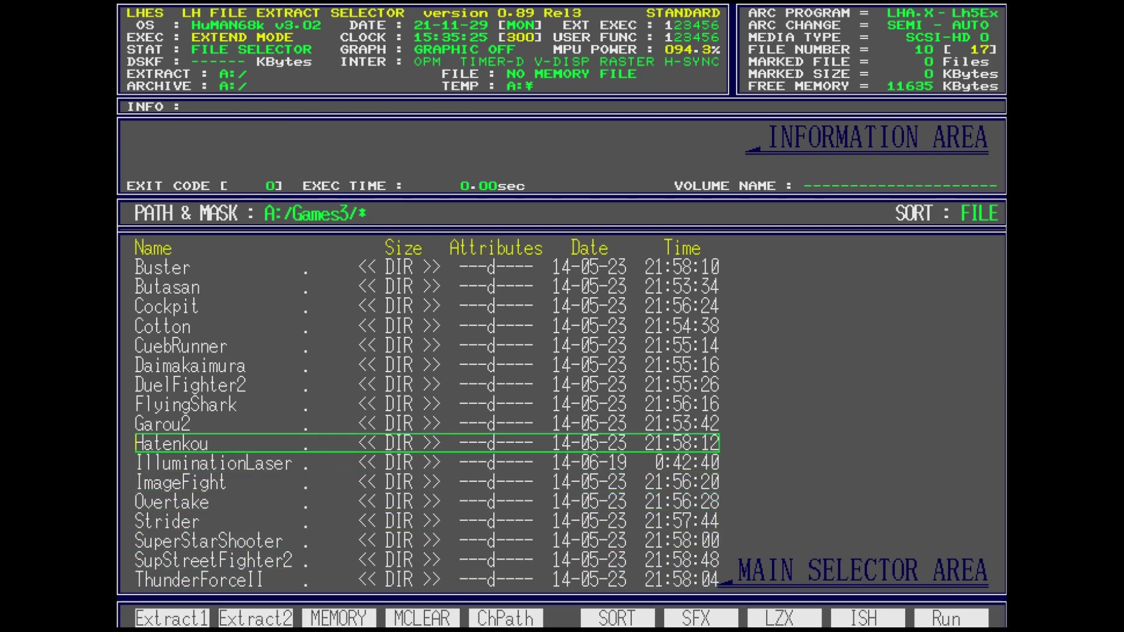
{"action": "key", "text": "Return"}
{"action": "key", "text": "Return"}
{"action": "key", "text": "Return"}
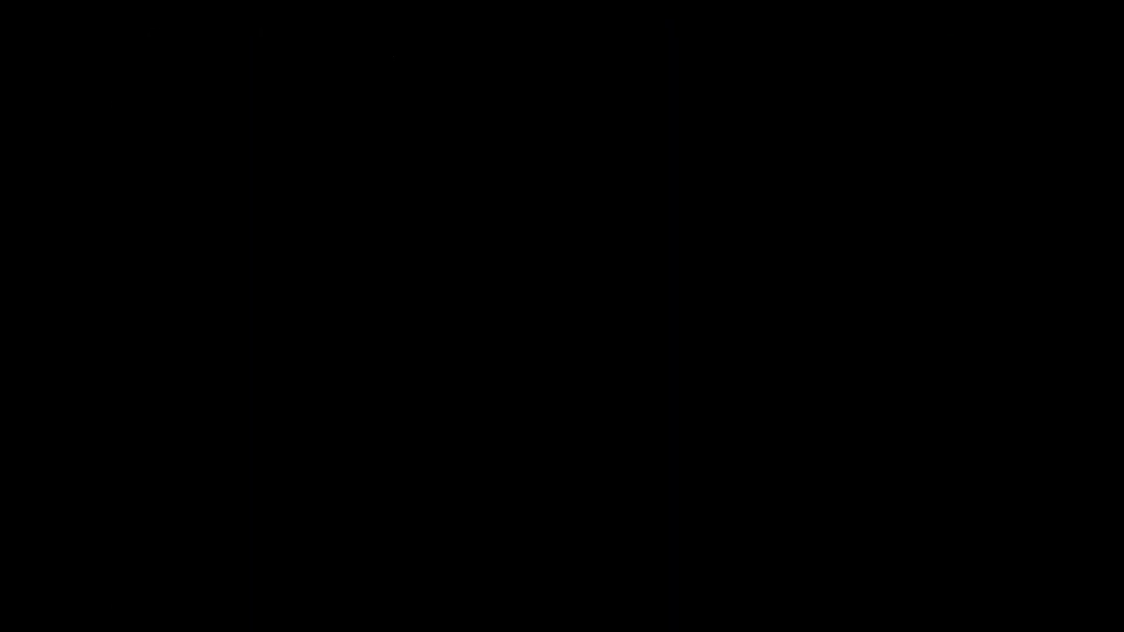
Start a Daimakaimura game and run the knight right through the graveyard, jumping and throwing lances.
{"action": "key", "text": "space"}
{"action": "key", "text": "Return"}
{"action": "key", "text": "Right"}
{"action": "key", "text": "alt"}
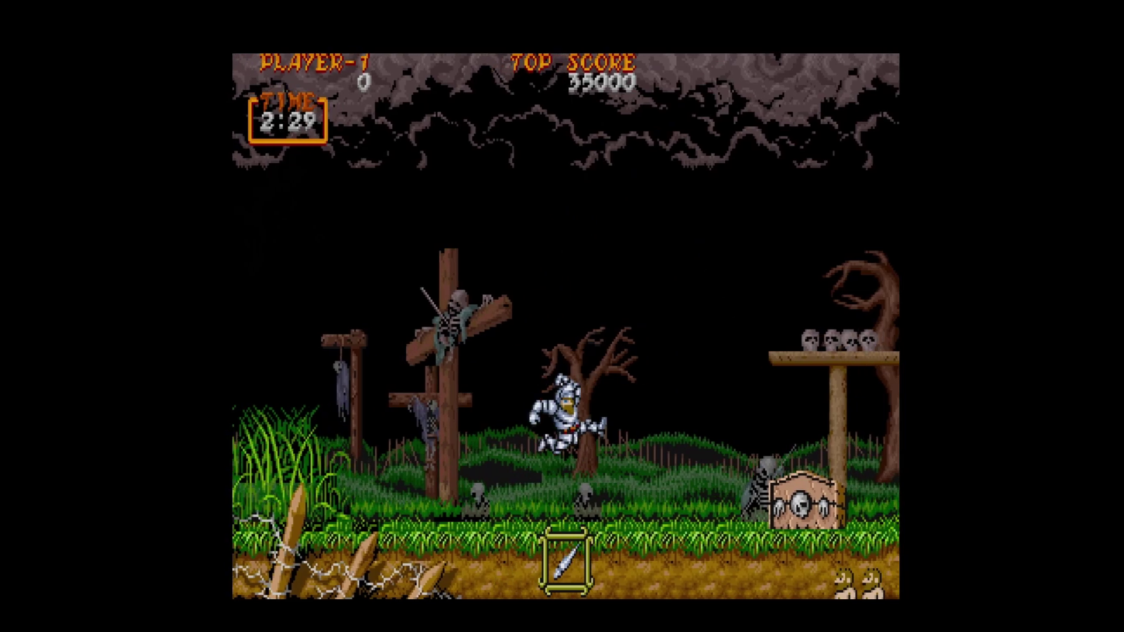
{"action": "key", "text": "ctrl"}
{"action": "key", "text": "ctrl"}
{"action": "key", "text": "alt"}
{"action": "key", "text": "ctrl"}
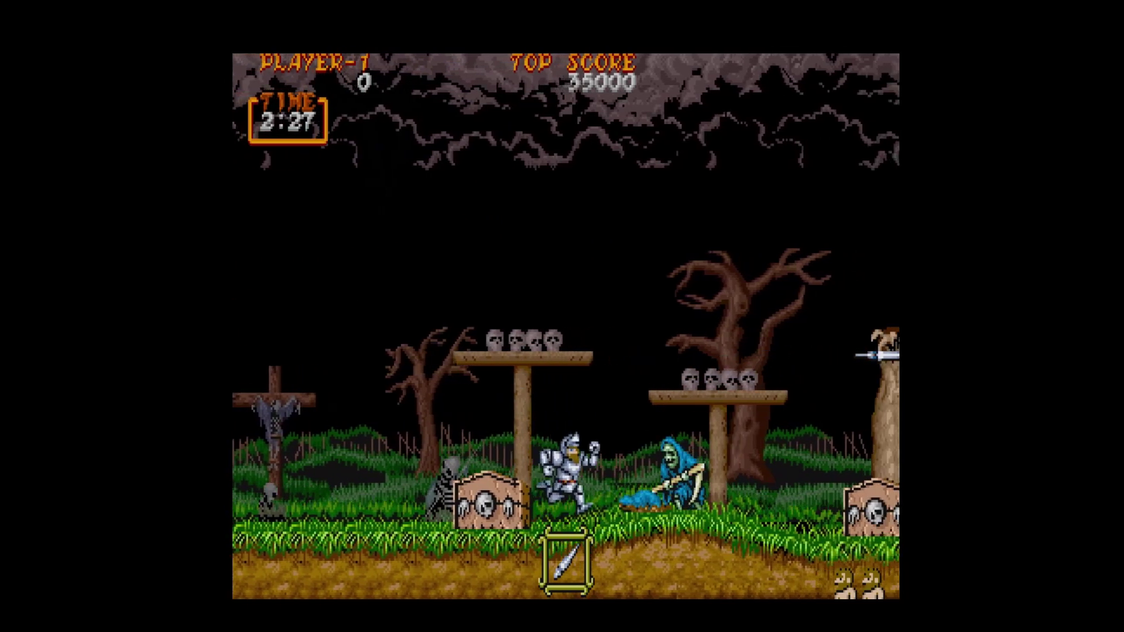